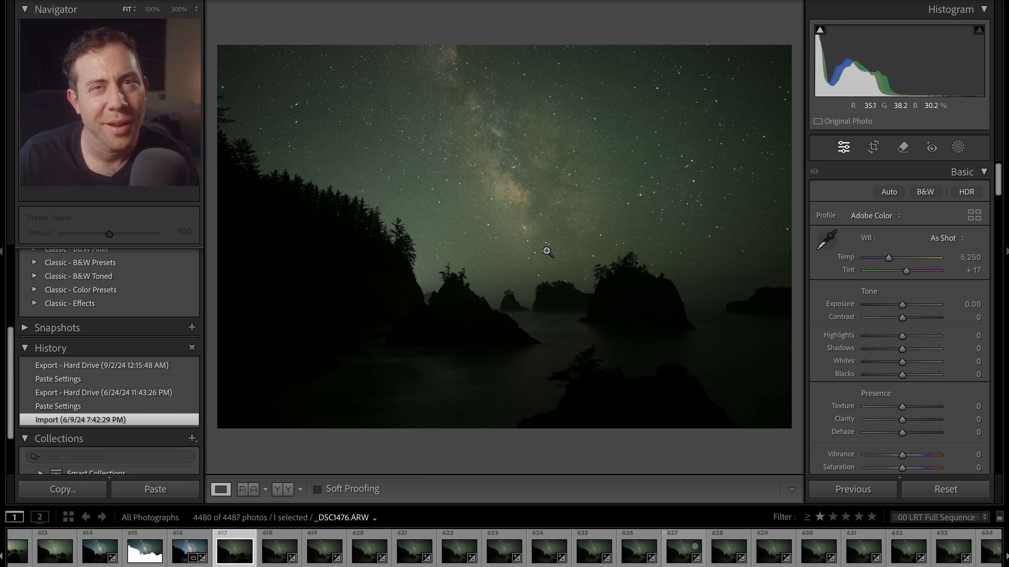
left_click(626, 189)
left_click_drag(599, 281, 569, 277)
left_click(556, 273)
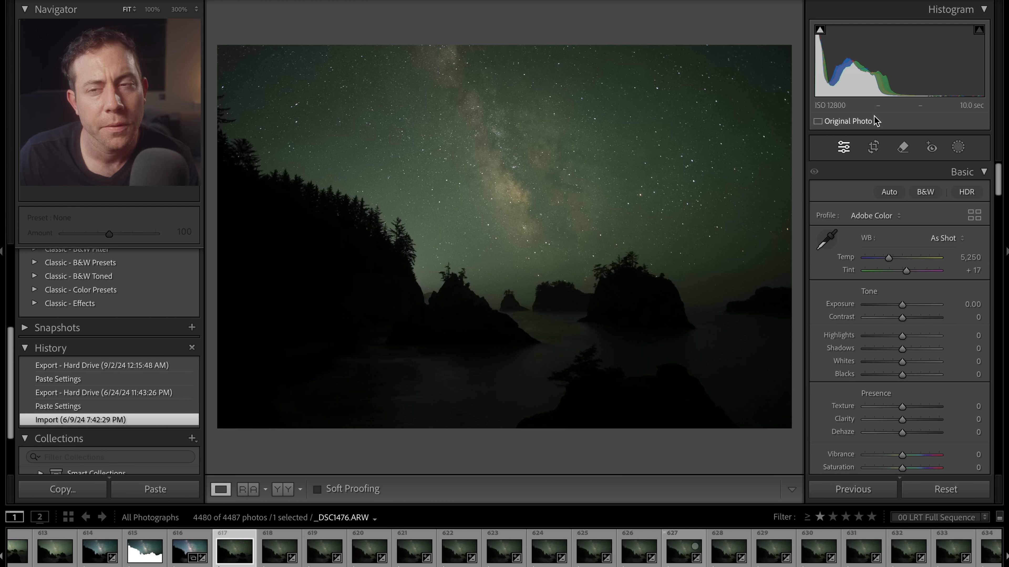
- Set the photo's exposure to +1.00, highlights to -40, shadows to +29, blacks to +45 and contrast to +13
left_click_drag(902, 305, 909, 307)
left_click_drag(902, 336, 887, 338)
left_click_drag(902, 349, 912, 348)
left_click_drag(902, 374, 918, 374)
left_click_drag(903, 317, 906, 318)
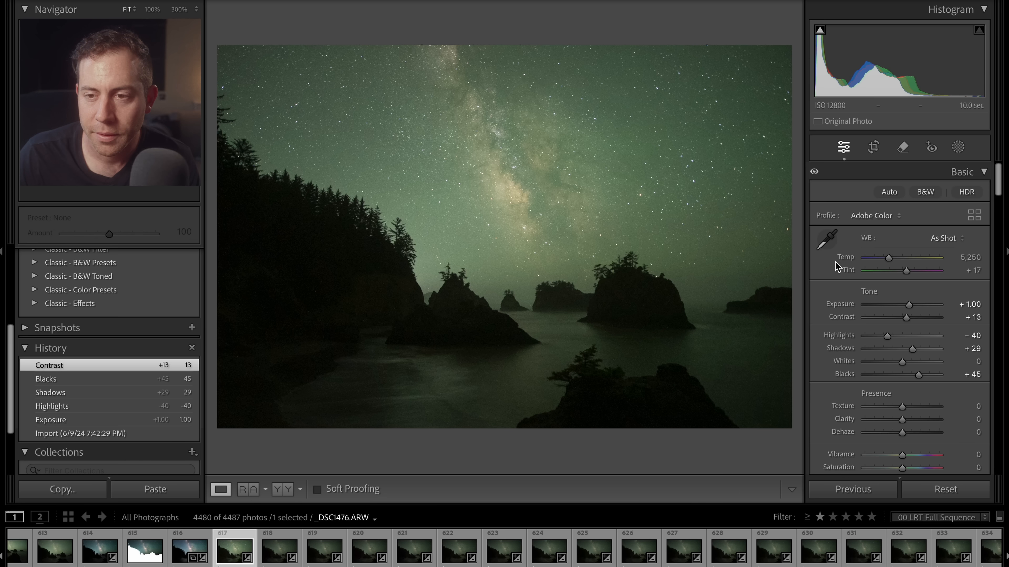
- Neutralise the white balance by sampling the sky, refine temperature to 5,246 and tint to +66, and set contrast +24, vibrance +37 and saturation +22
left_click(829, 242)
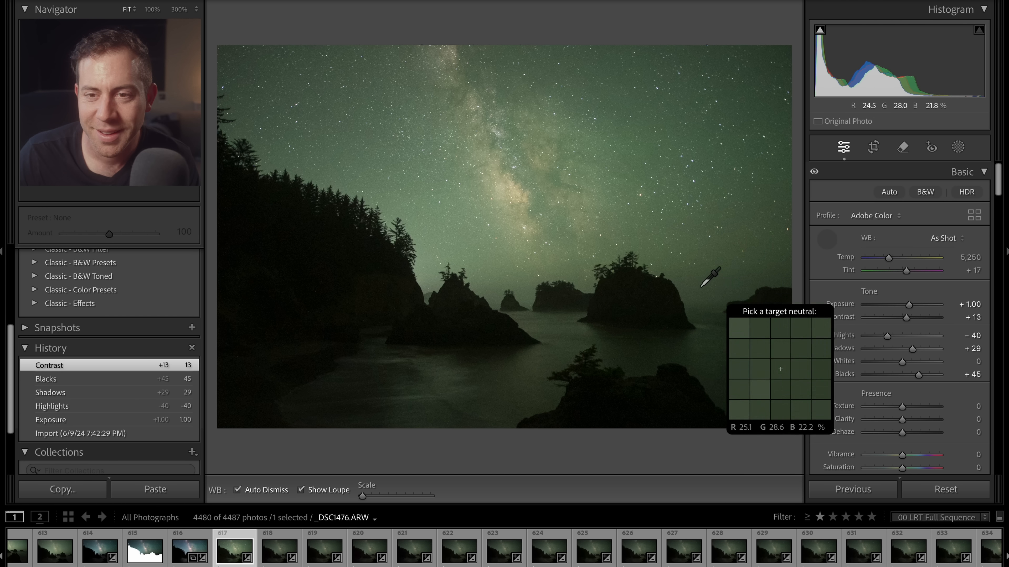
left_click(660, 115)
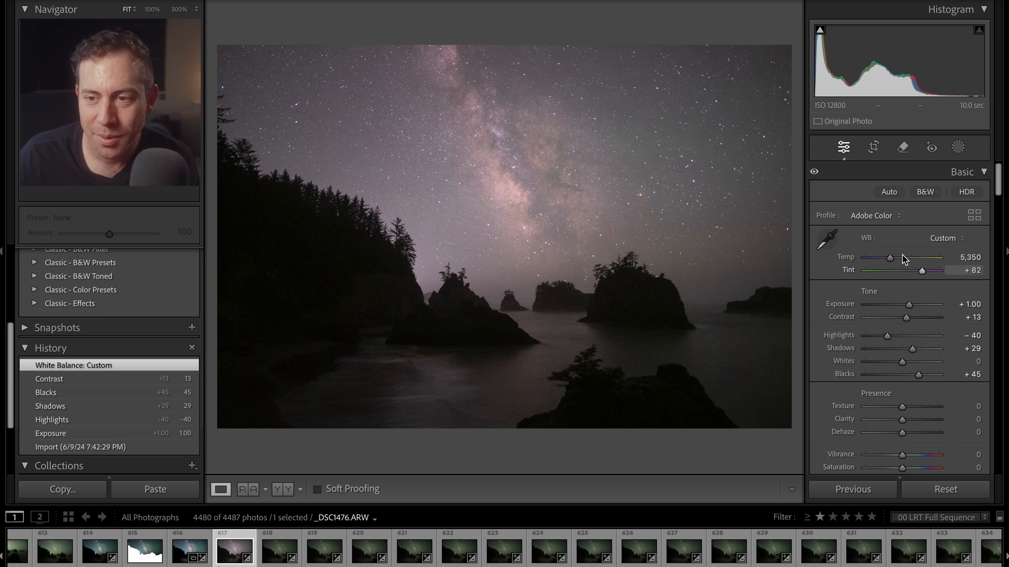
left_click_drag(922, 273, 888, 259)
left_click_drag(907, 317, 911, 318)
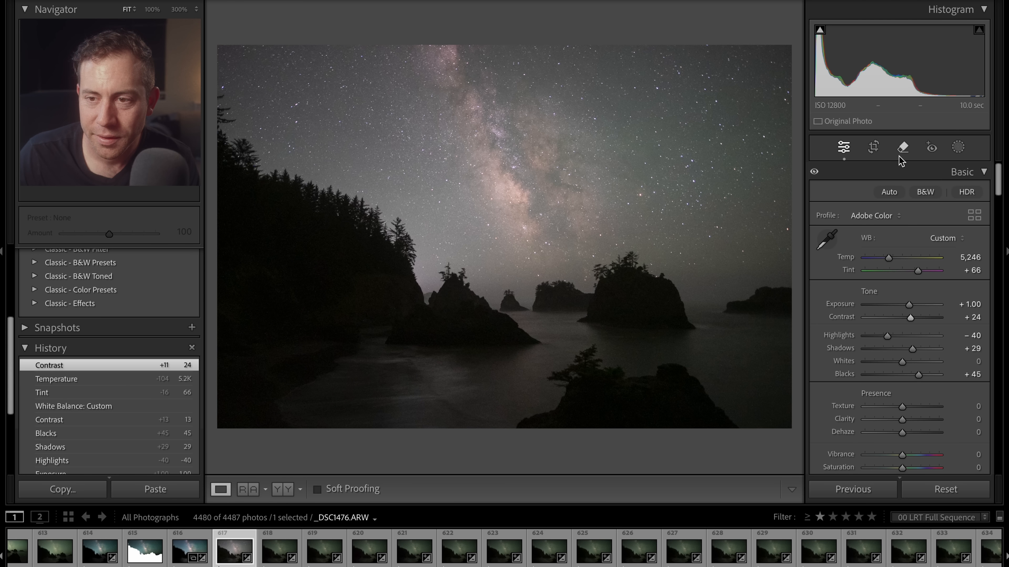
left_click_drag(912, 456, 911, 469)
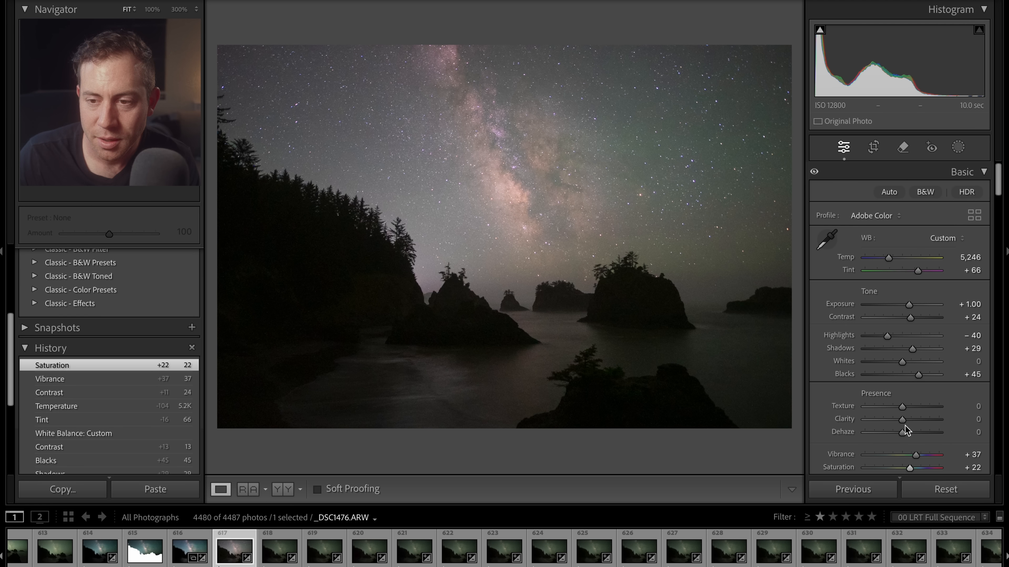
- Add a sky mask and set its exposure to 0.12, contrast to 81, whites to 38 and saturation to 24
left_click(957, 148)
left_click(898, 203)
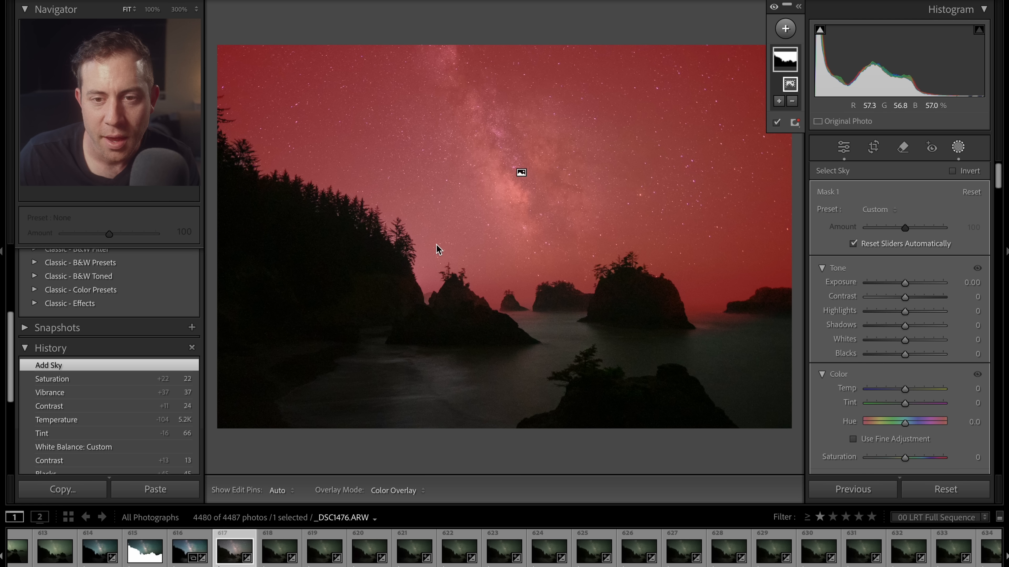
mouse_move(906, 282)
left_mouse_down()
mouse_move(923, 296)
mouse_move(902, 285)
left_mouse_up()
left_click_drag(904, 340, 919, 342)
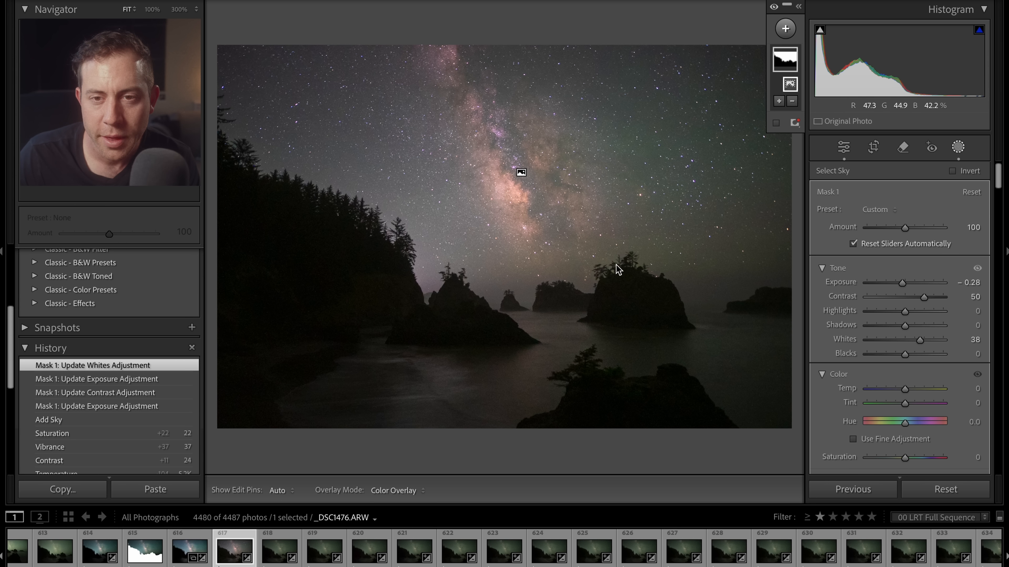
scroll(907, 417, "down", 3)
left_click_drag(904, 395, 913, 395)
mouse_move(923, 234)
left_mouse_down()
mouse_move(935, 234)
mouse_move(908, 222)
left_mouse_up()
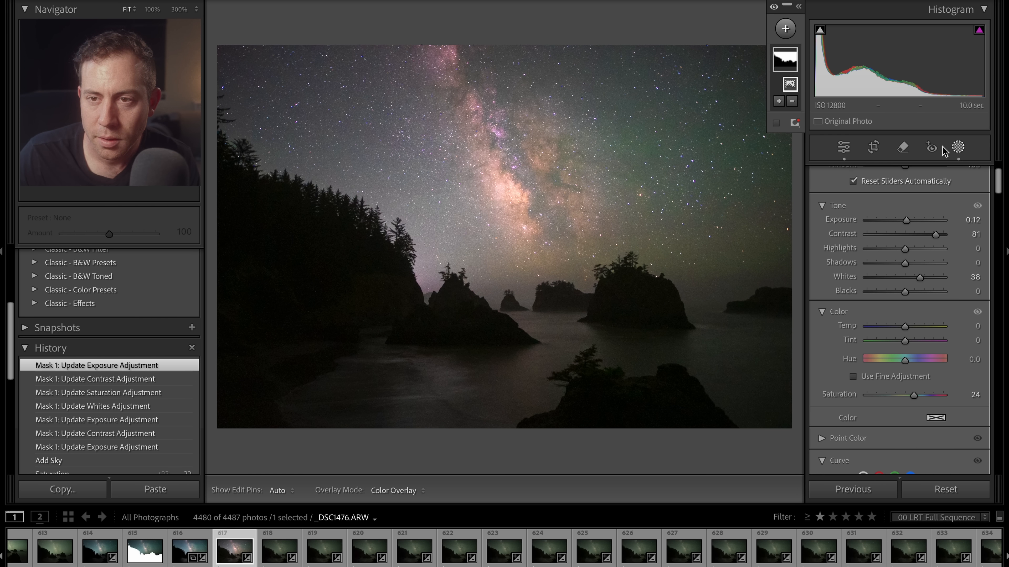
- Add a second sky mask and invert it so it covers the foreground land and water
left_click(785, 28)
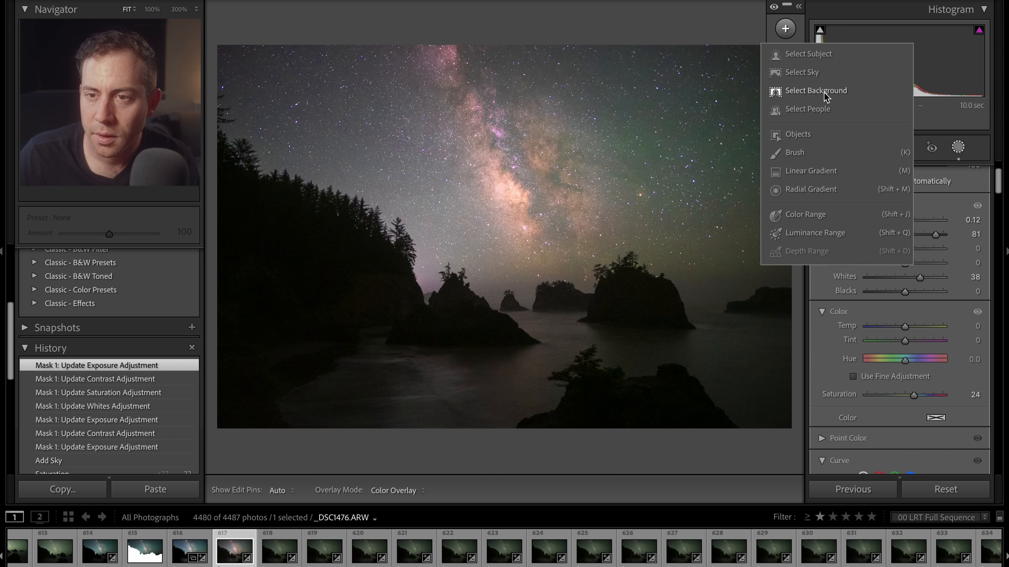
left_click(818, 72)
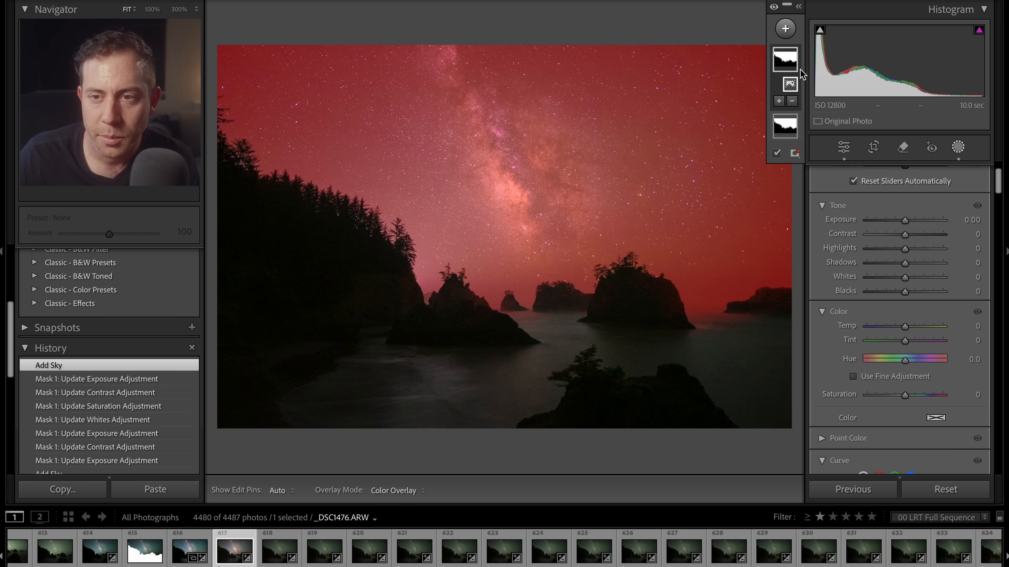
right_click(782, 62)
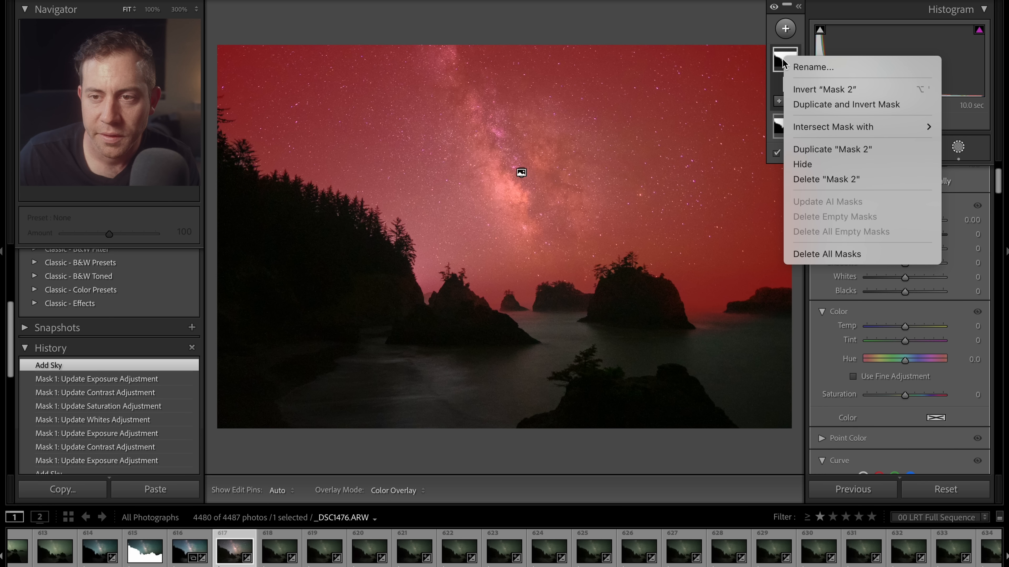
left_click(820, 92)
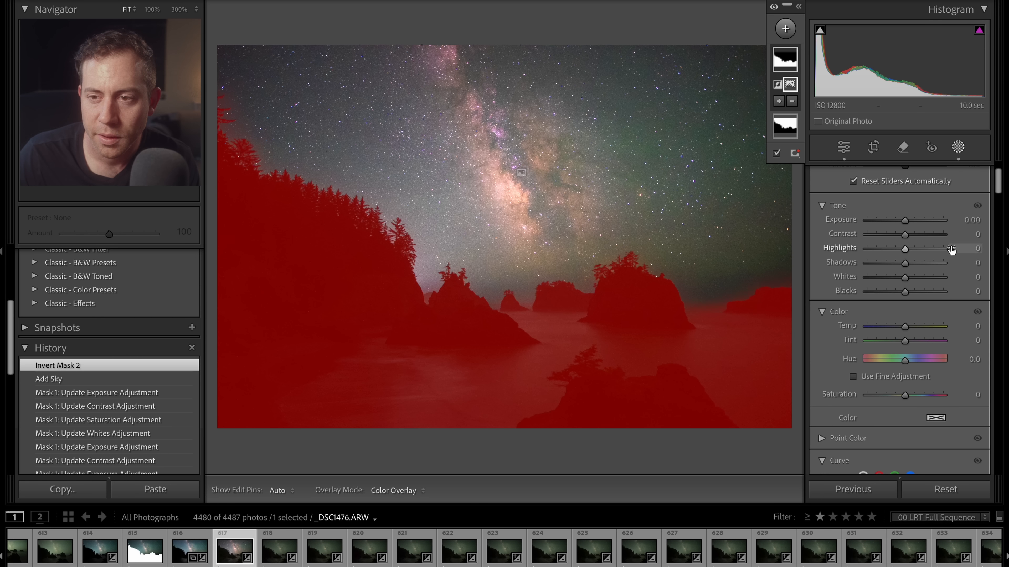
- Set the foreground mask's exposure to 0.37 and shadows to 9, reduce its saturation, and leave masking
left_click_drag(905, 222, 909, 225)
left_click_drag(912, 267, 909, 266)
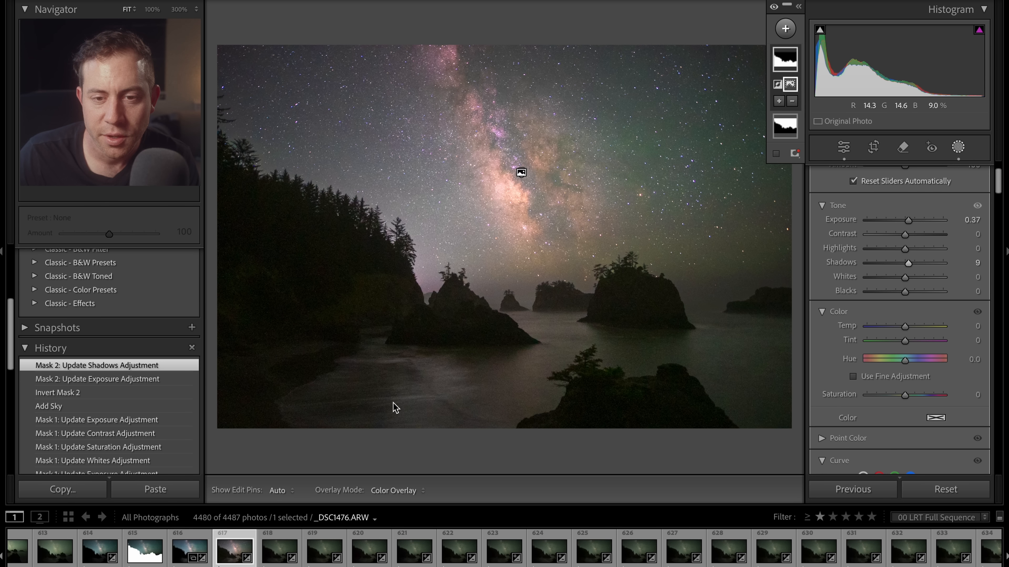
left_click_drag(904, 394, 890, 400)
left_click(958, 148)
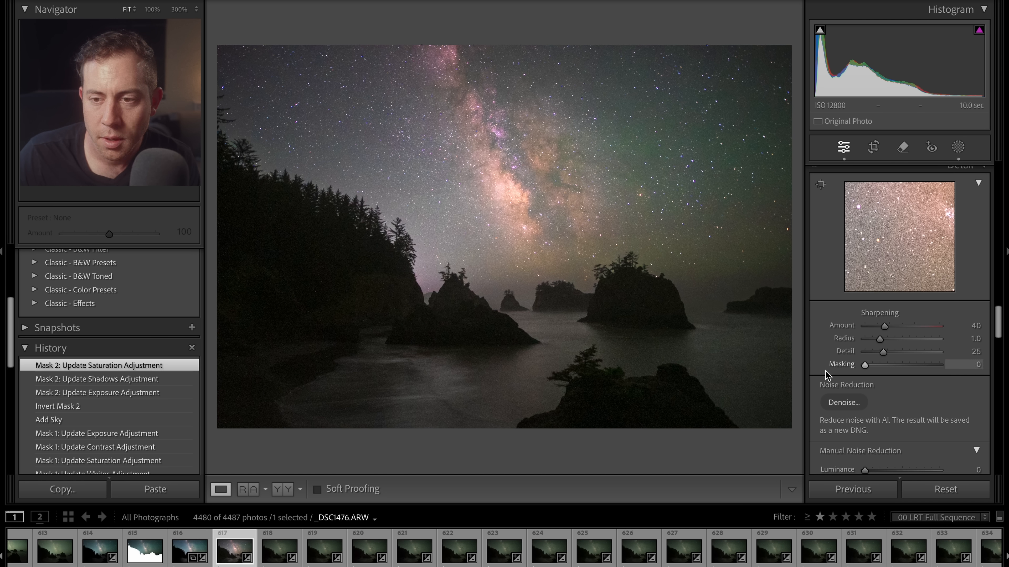
- Set the sharpening masking to 42 and the sharpening amount to 34
left_click_drag(866, 367, 894, 365)
left_click_drag(885, 325, 881, 326)
left_click_drag(895, 365, 896, 365)
- Remove chromatic aberration and enable lens profile corrections with the Nikon AF-S NIKKOR 14-24 mm profile
scroll(861, 315, "down", 1)
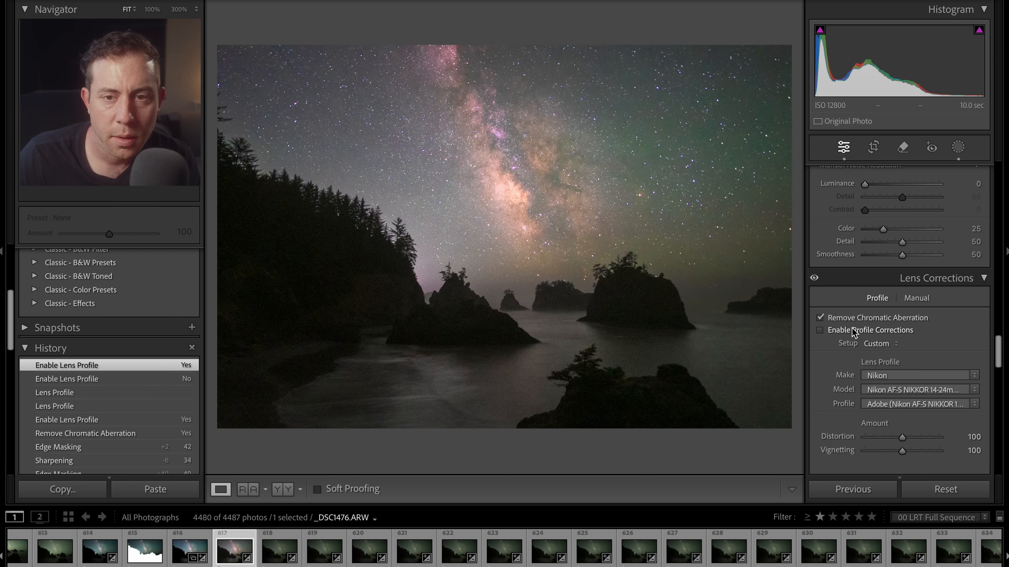
left_click(854, 330)
left_click(854, 330)
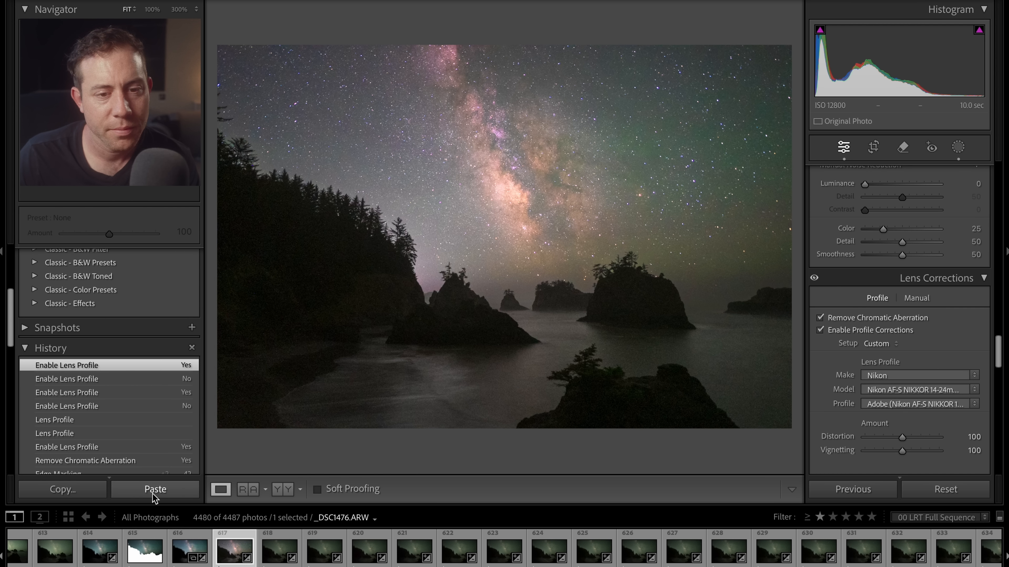
- Copy all develop settings of the edited photo, including both masks
left_click(62, 490)
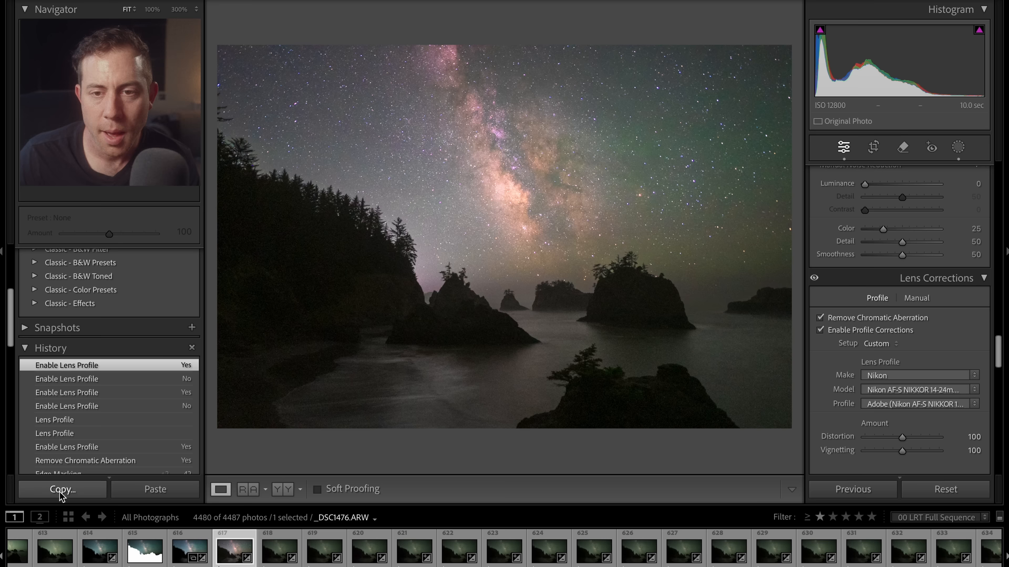
left_click(229, 309)
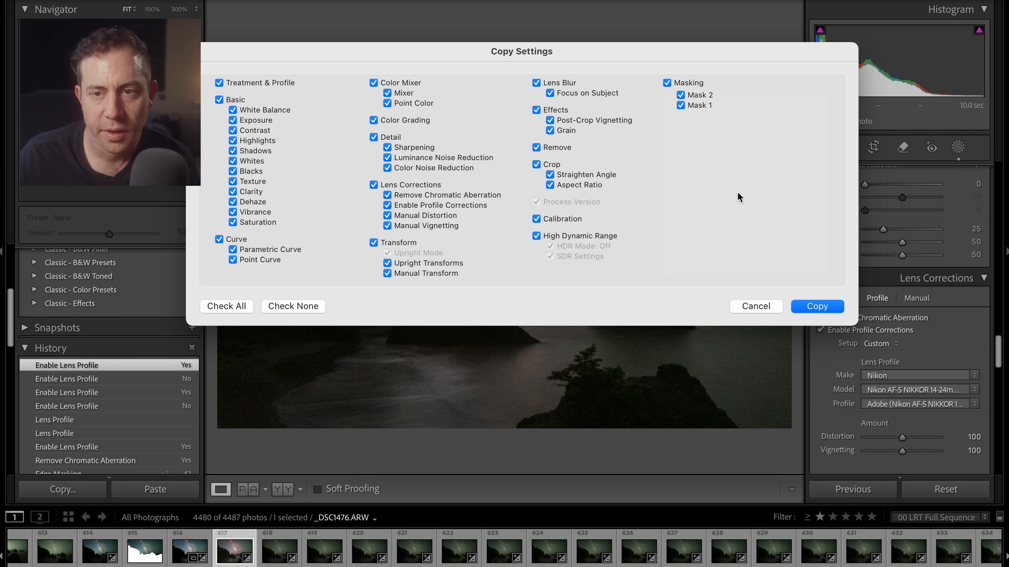
left_click(824, 303)
- Select filmstrip photos 617 to 635 and synchronize all develop settings from the edited photo, replacing any existing masks
scroll(634, 553, "down", 3)
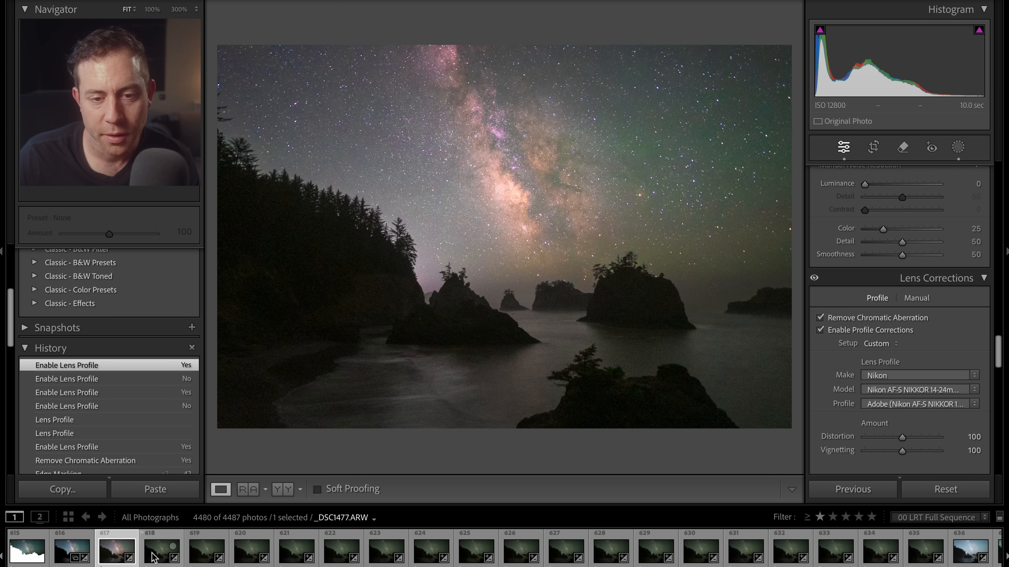
left_click(923, 561, "shift")
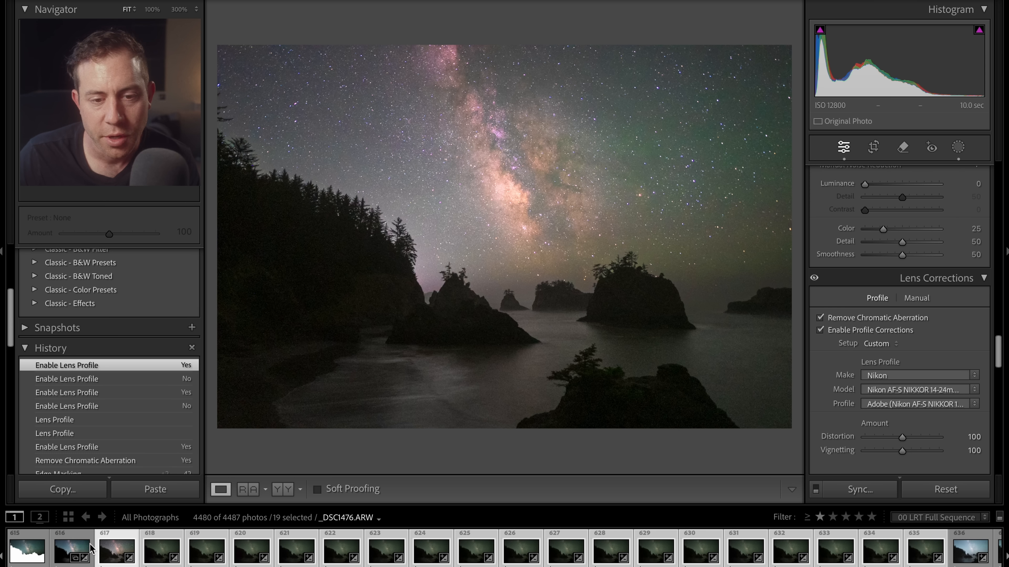
right_click(114, 551)
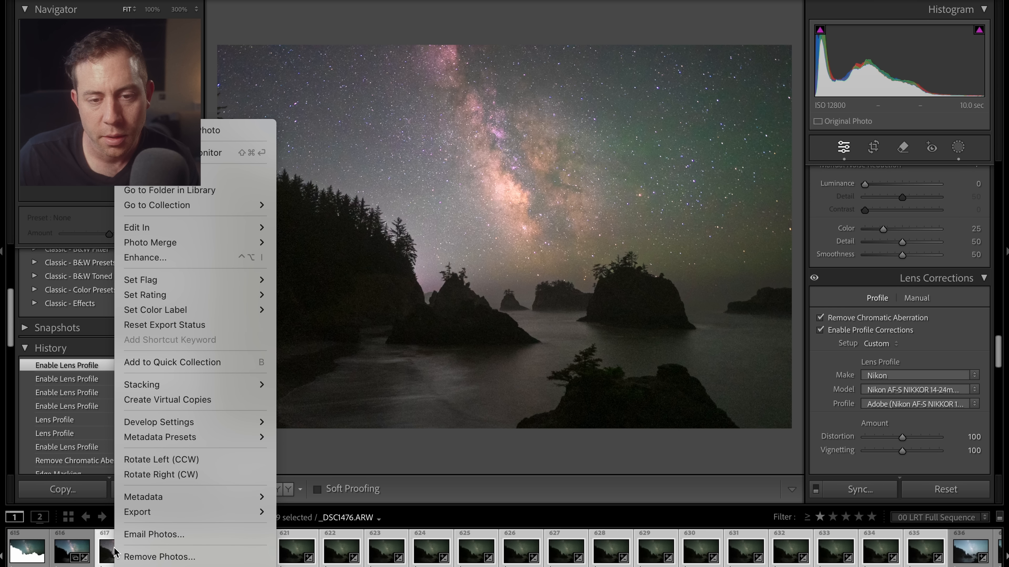
mouse_move(186, 422)
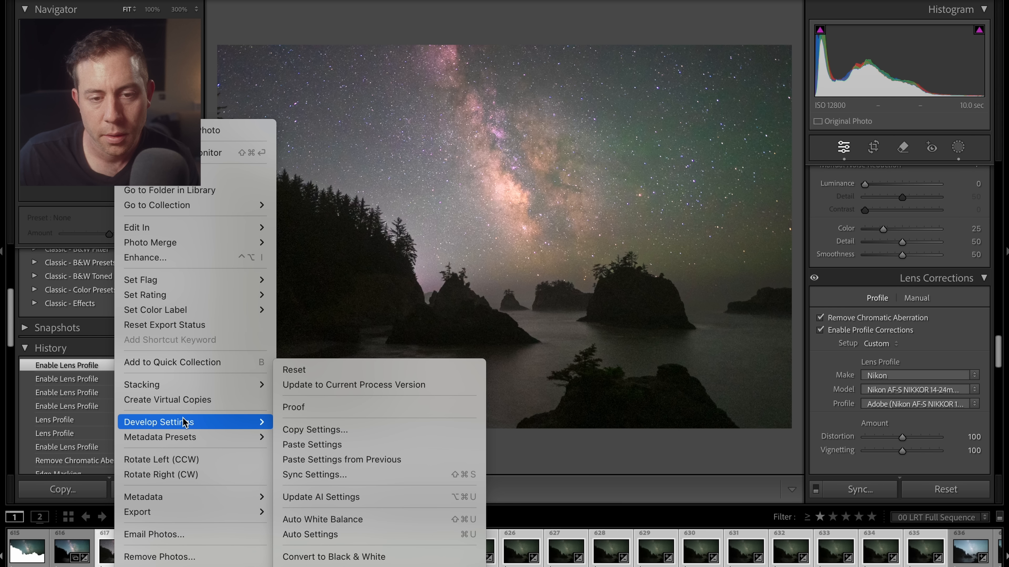
left_click(376, 473)
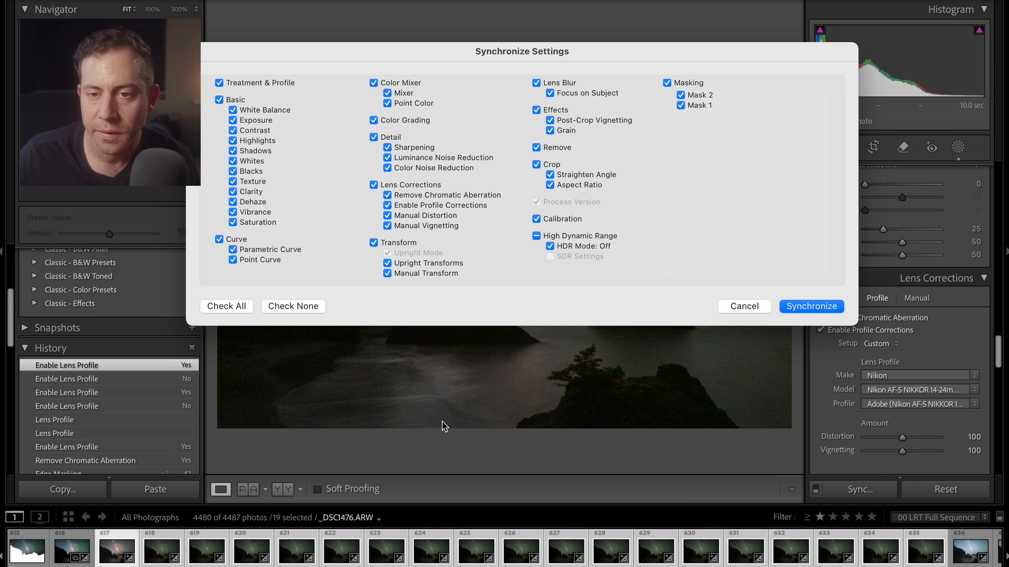
left_click(797, 312)
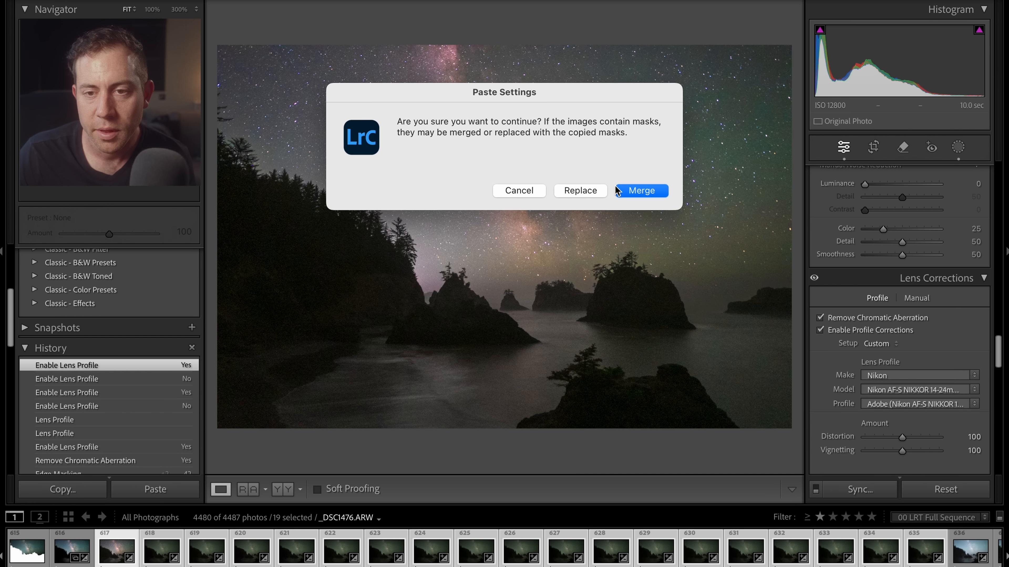
left_click(589, 194)
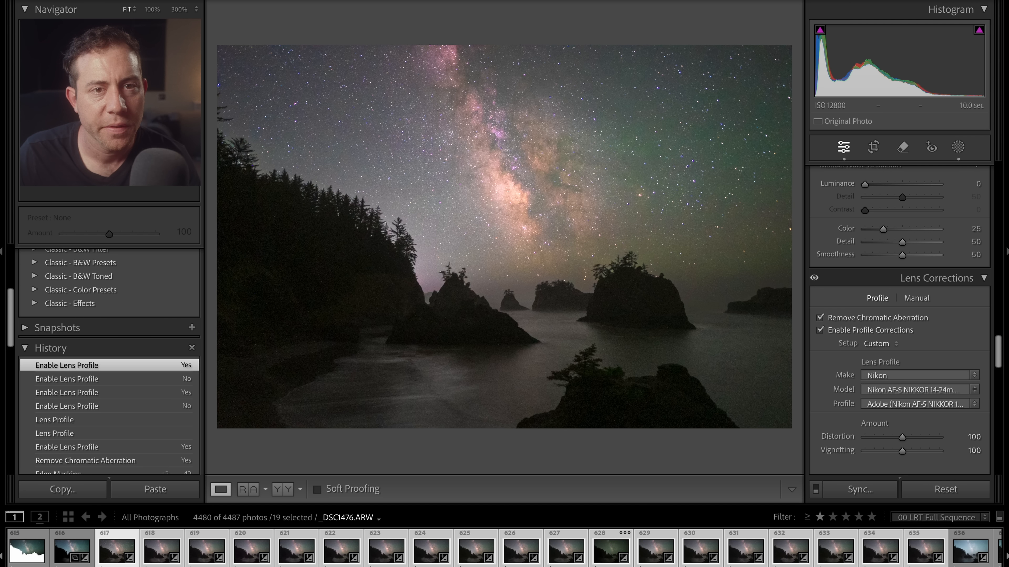
- Export the 19 selected photos as TIFF files into a Desktop subfolder named stack
left_click(336, 157)
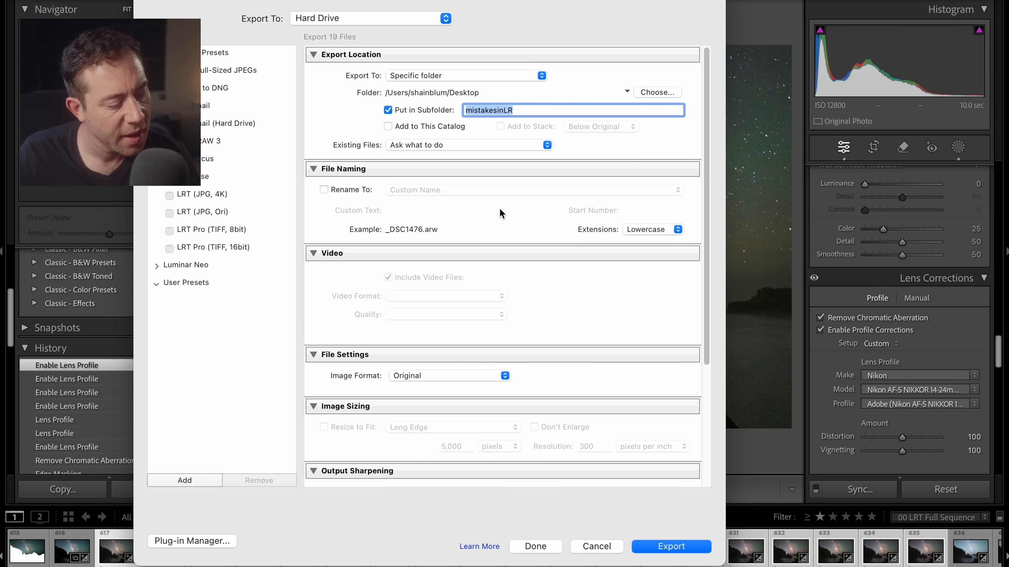
type("st")
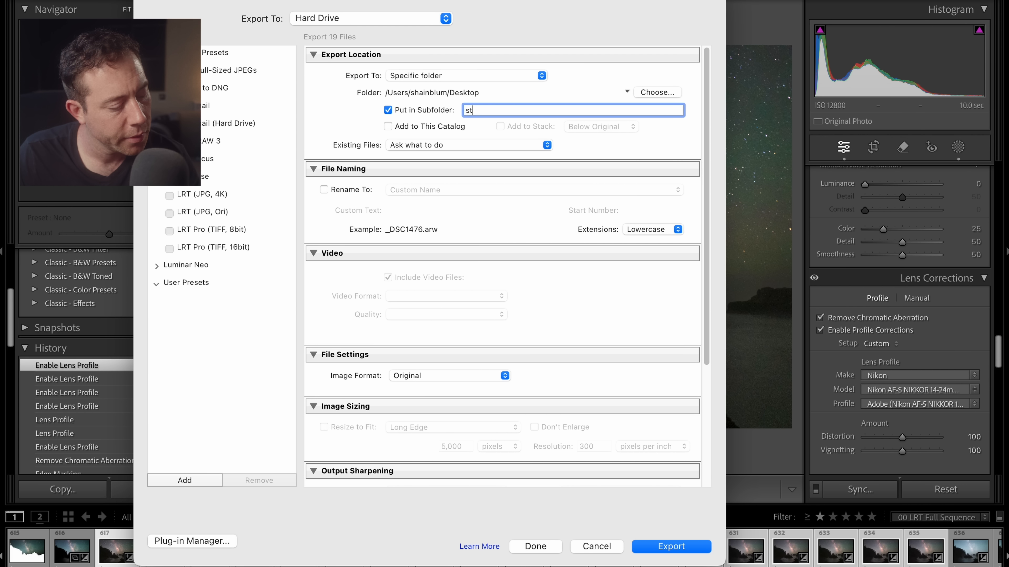
type("ack")
scroll(461, 302, "down", 1)
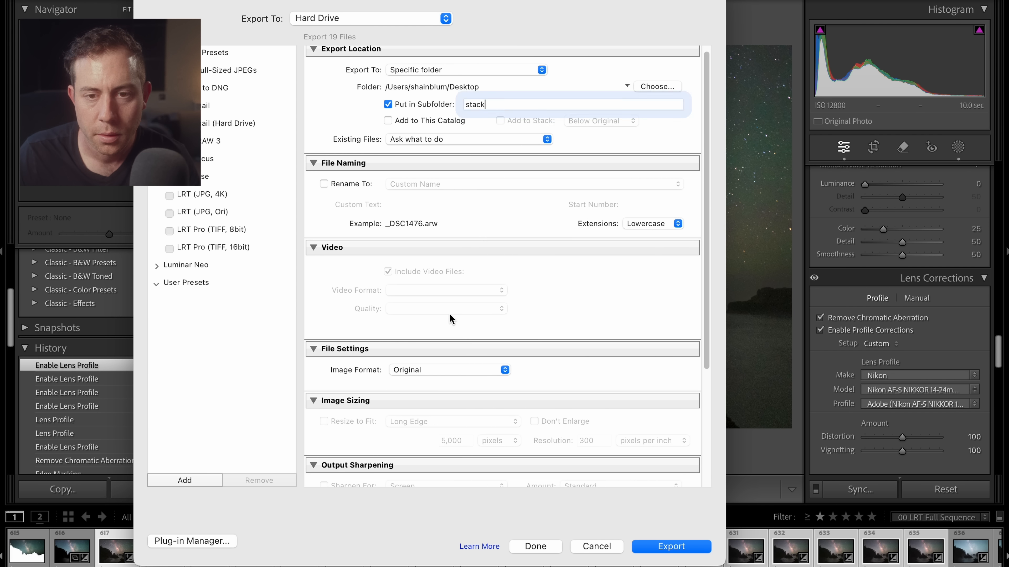
left_click(440, 370)
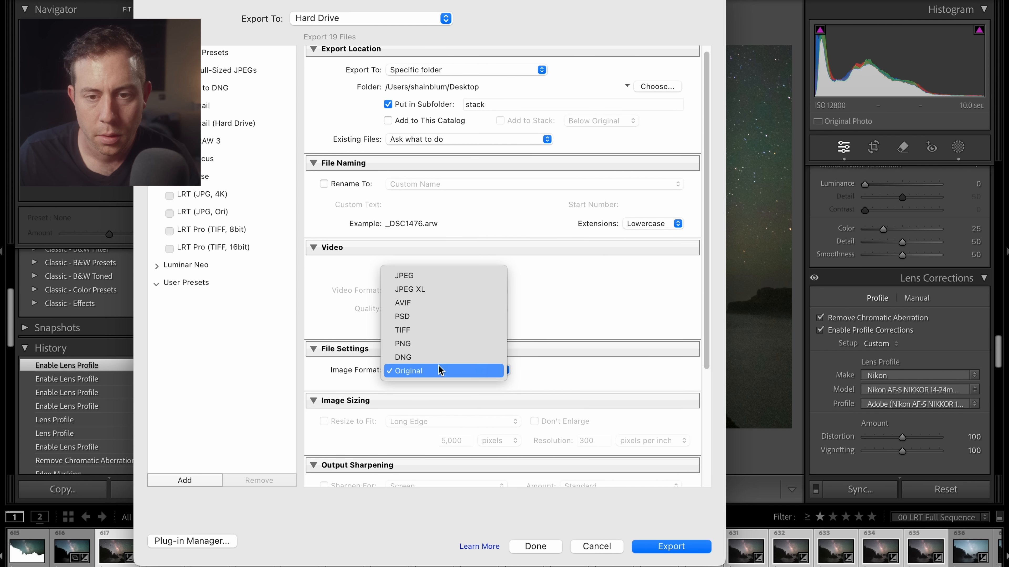
left_click(421, 330)
scroll(354, 312, "down", 5)
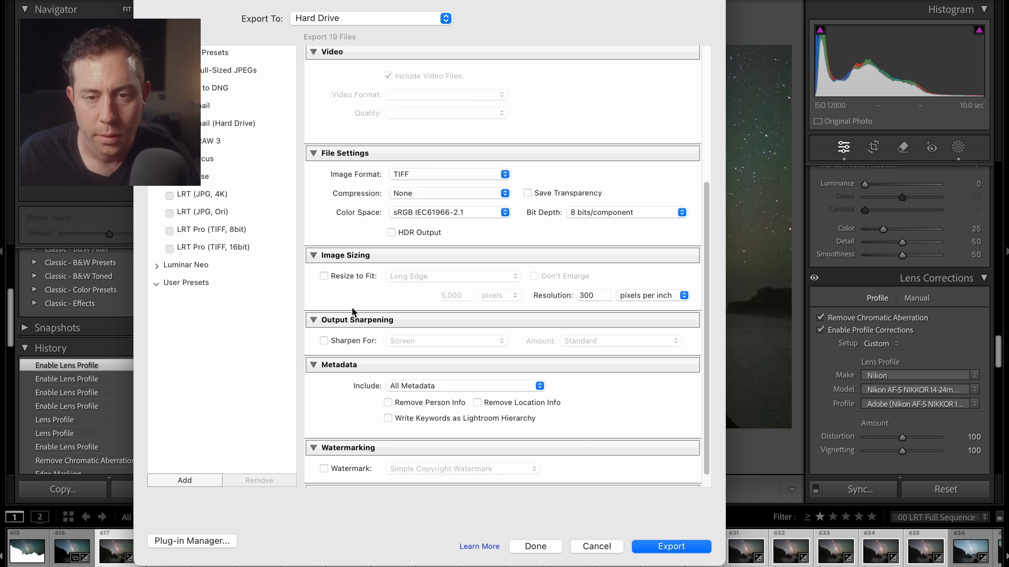
scroll(511, 288, "up", 5)
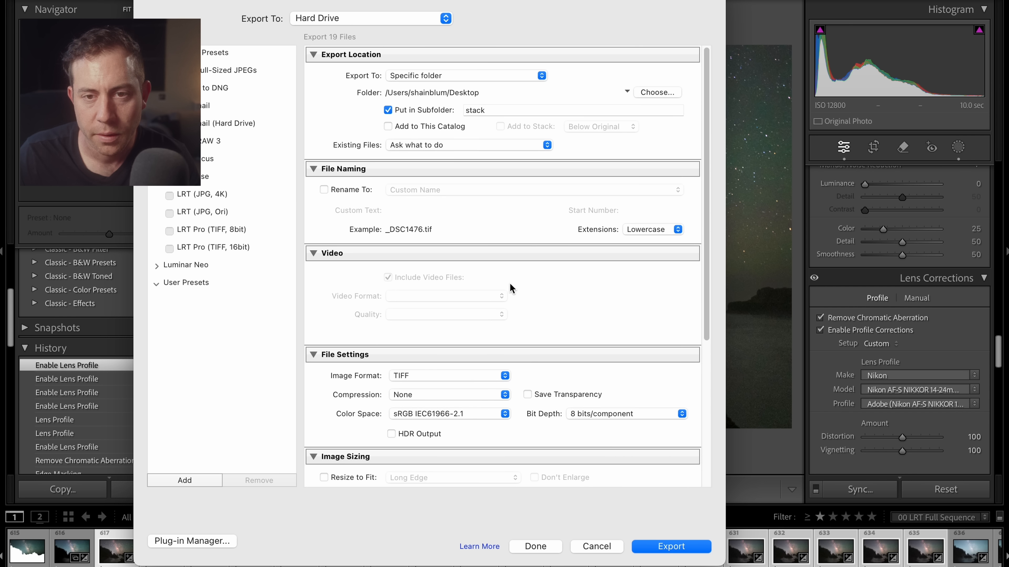
left_click(671, 546)
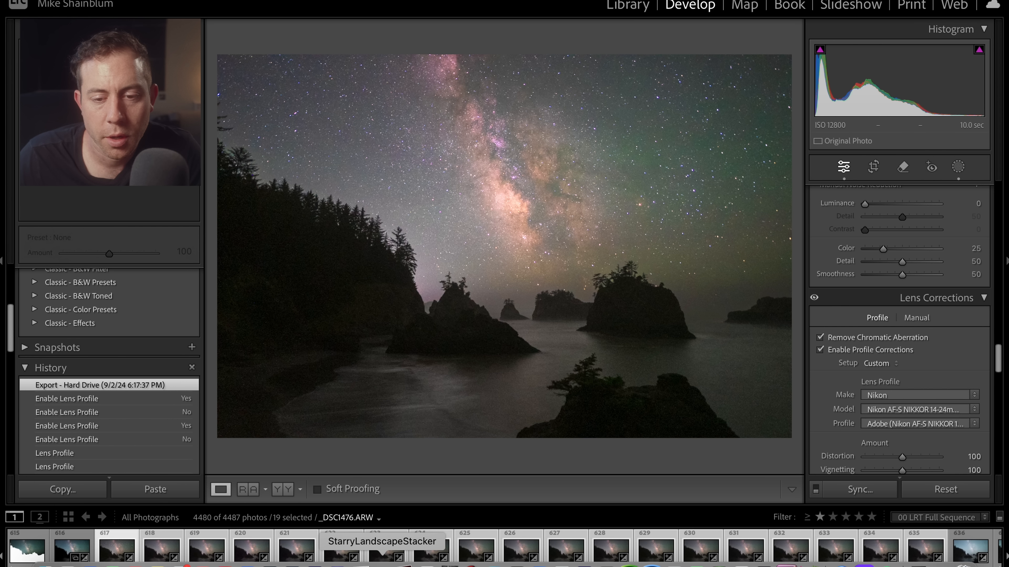
- Switch to StarryLandscapeStacker and open all the exported TIFFs from the Desktop stack folder, entering a lens focal length of 24 mm
left_click(382, 566)
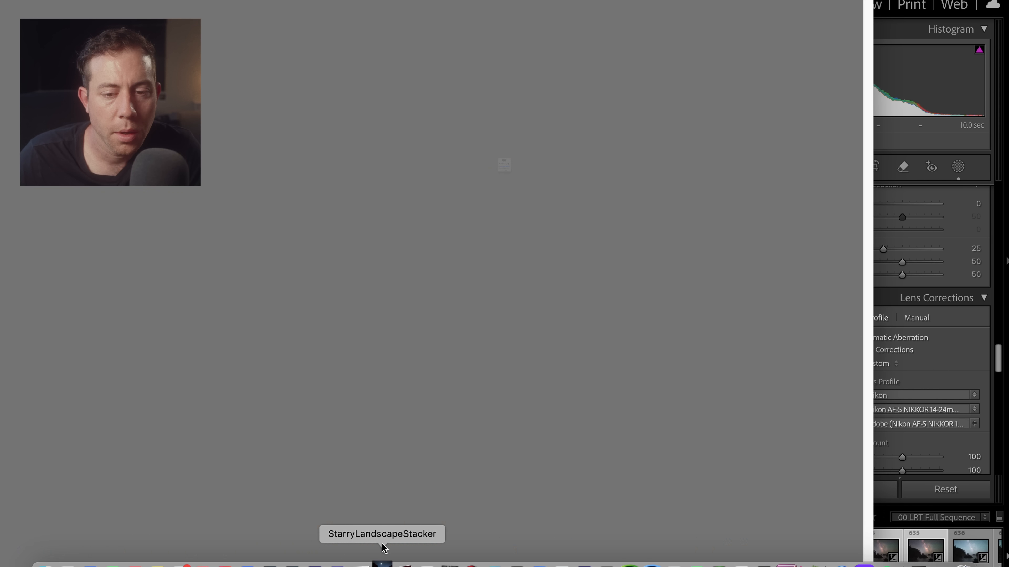
left_click(507, 245)
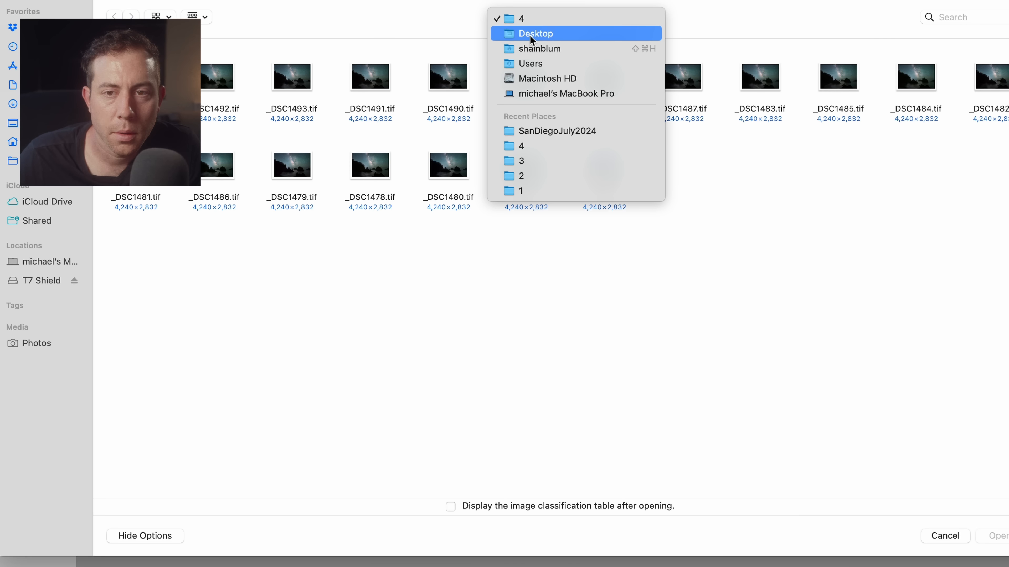
left_click(530, 35)
double_click(135, 78)
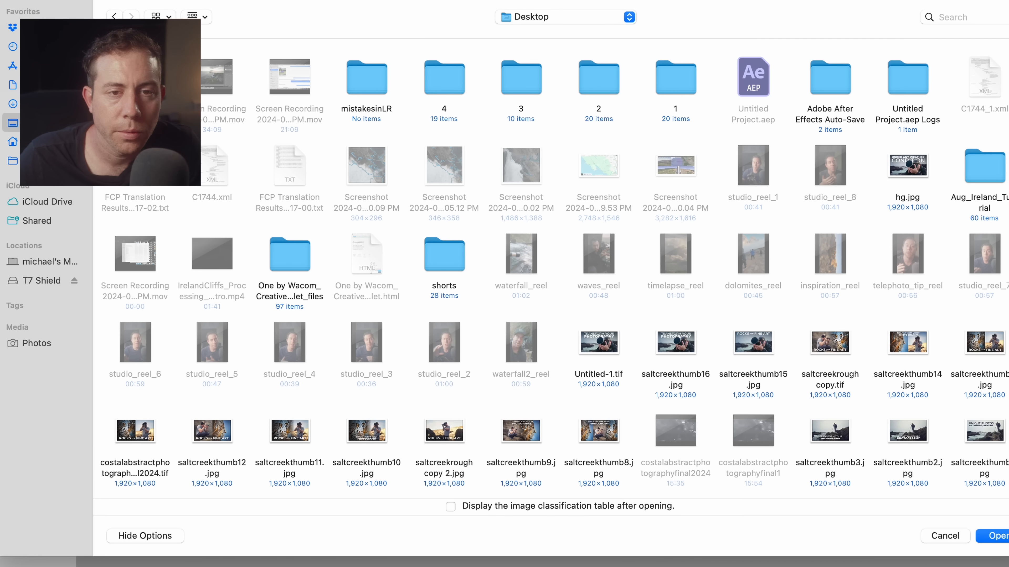
left_click_drag(128, 225, 888, 15)
key("Return")
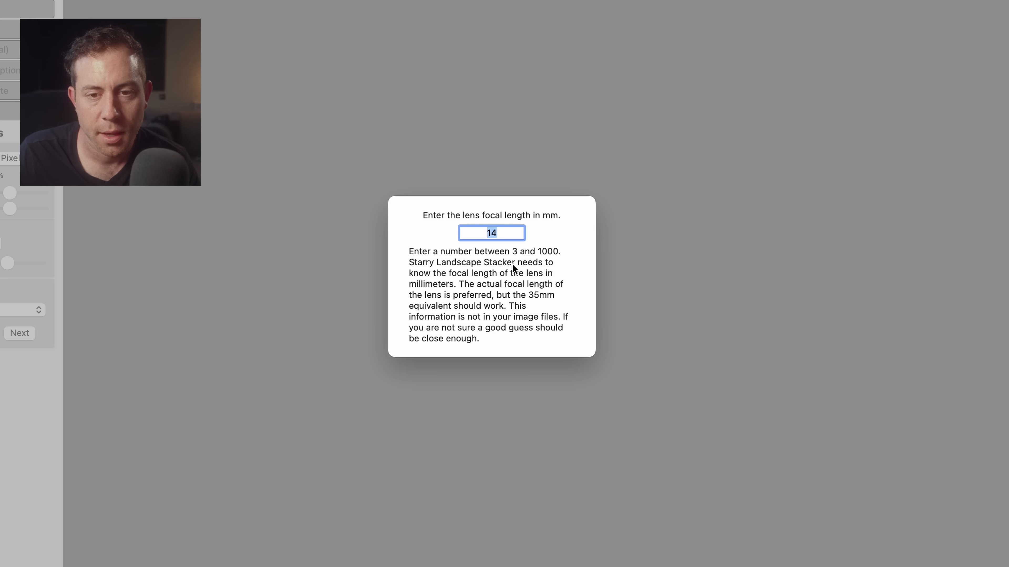
type("24")
key("Return")
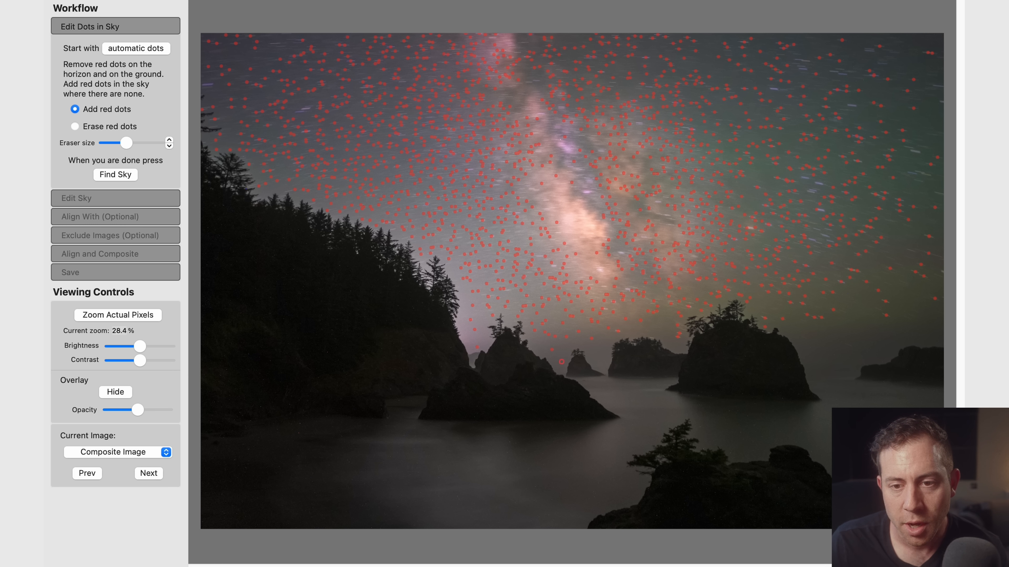
- Add red dots to the empty sky areas just above the horizon, between the sea stacks and beside the large rock
left_click(483, 339)
left_click(470, 337)
left_click(599, 344)
left_click(594, 353)
left_click(601, 360)
left_click(597, 363)
left_click(802, 333)
left_click(849, 329)
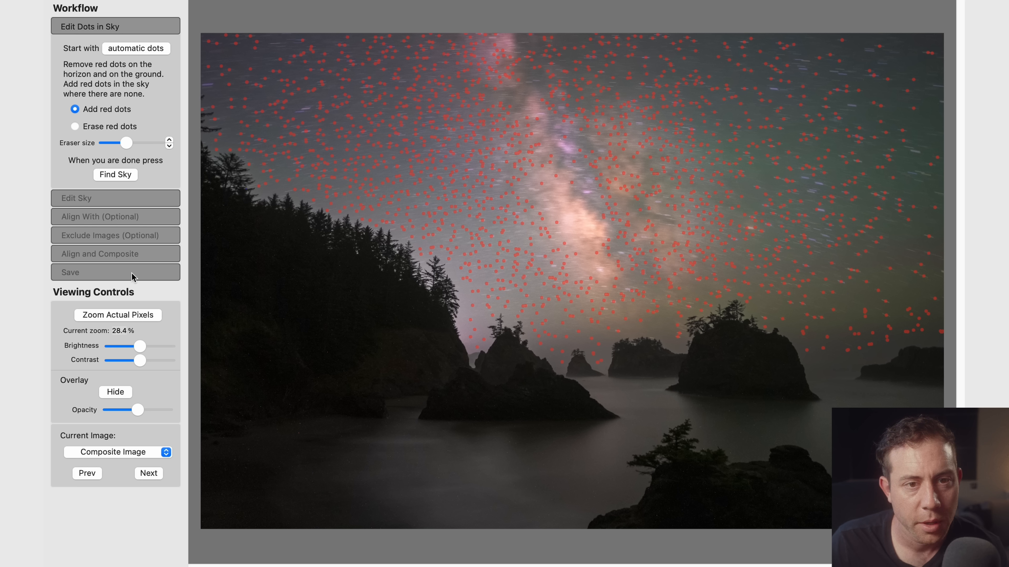
- Generate the sky mask, then paint sky over the missed upper-right corner of the photo and ground over the masked water at the horizon
left_click(121, 177)
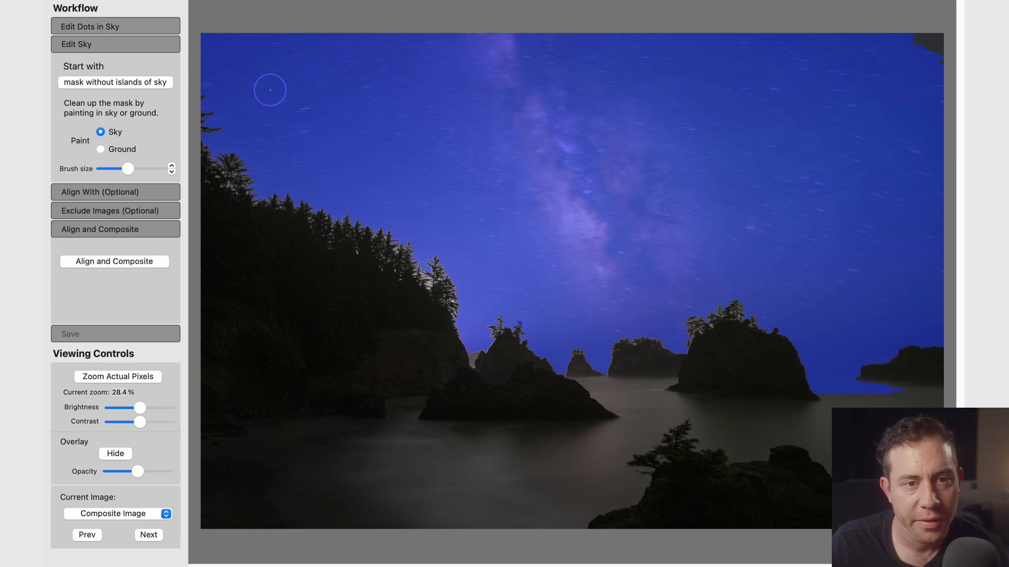
left_click_drag(918, 38, 945, 43)
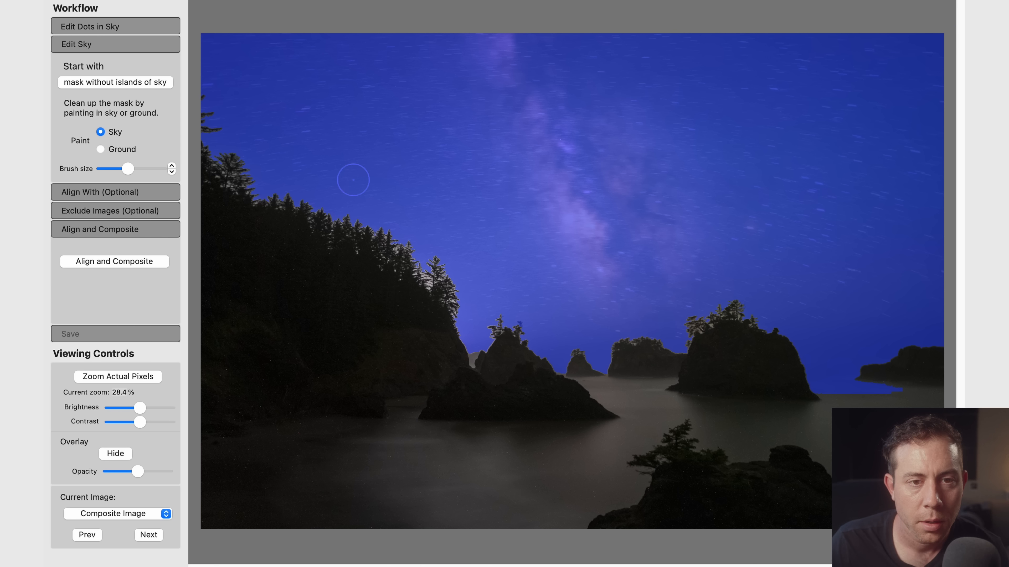
left_click(112, 152)
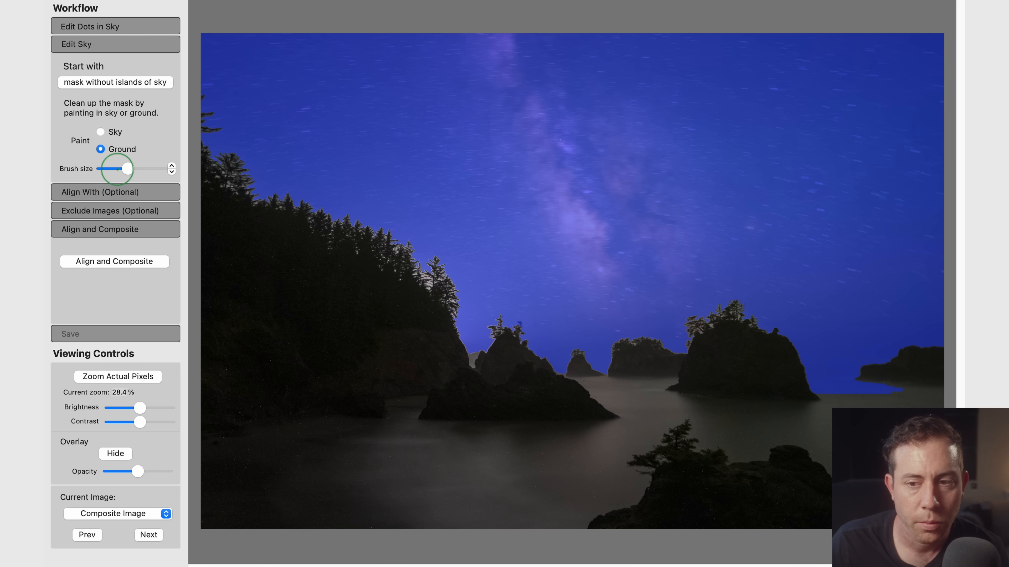
mouse_move(793, 388)
left_mouse_down()
mouse_move(910, 389)
mouse_move(781, 391)
left_mouse_up()
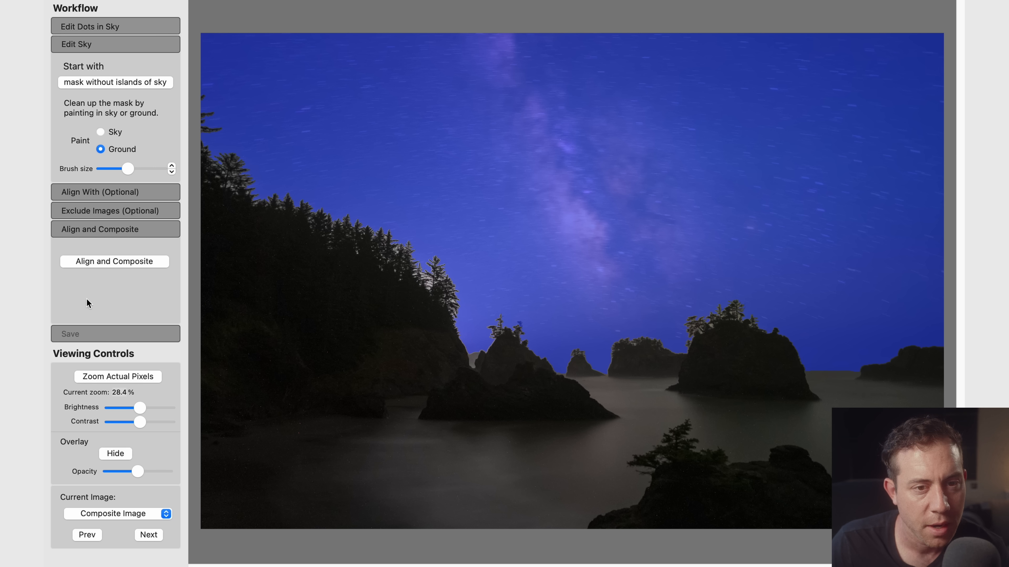
- Align and composite the frames, trying Min Horizon Star Dupe before returning to the Mean Min Hor Star Dupe composition algorithm
left_click(135, 262)
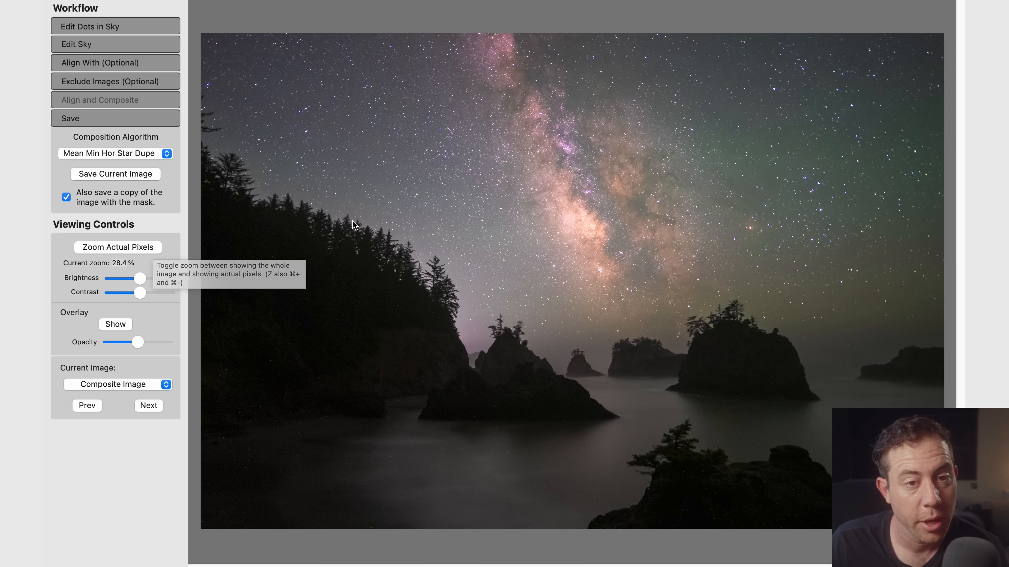
left_click(96, 158)
left_click(124, 155)
left_click(121, 156)
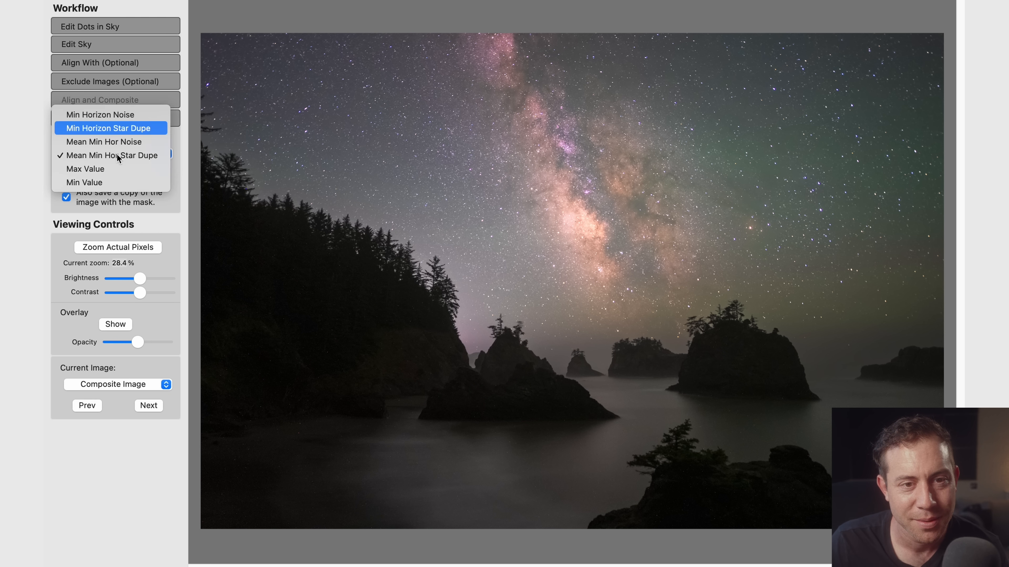
left_click(118, 128)
left_click(120, 153)
left_click(121, 182)
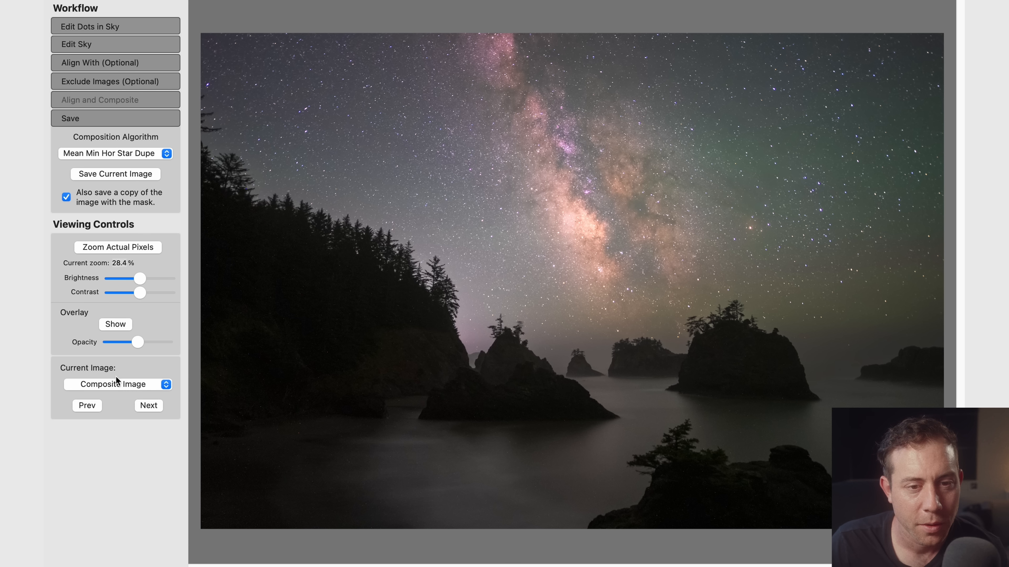
- Compare the composite image with the single frame _DSC1494.tif at full view
left_click(119, 386)
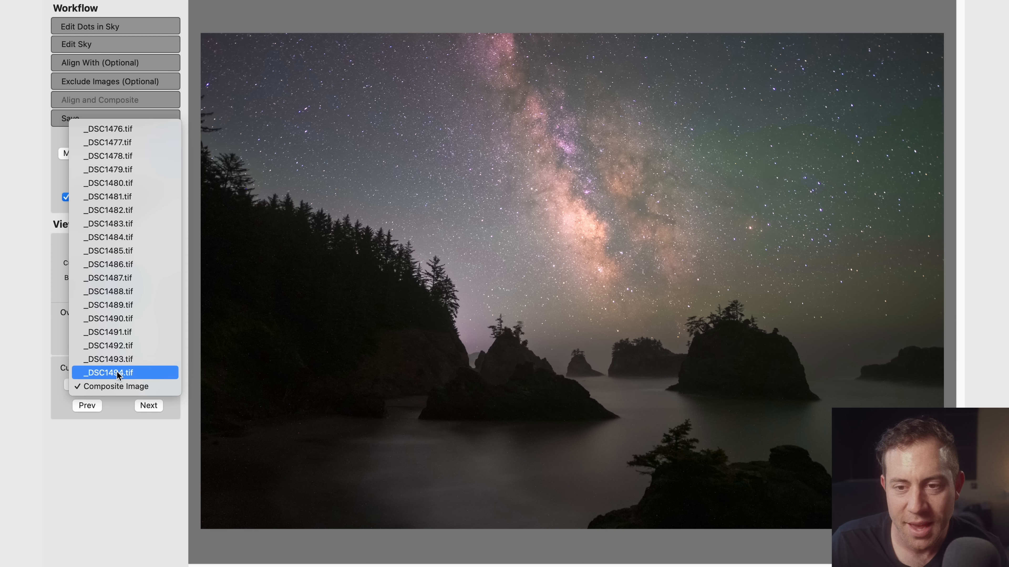
left_click(118, 374)
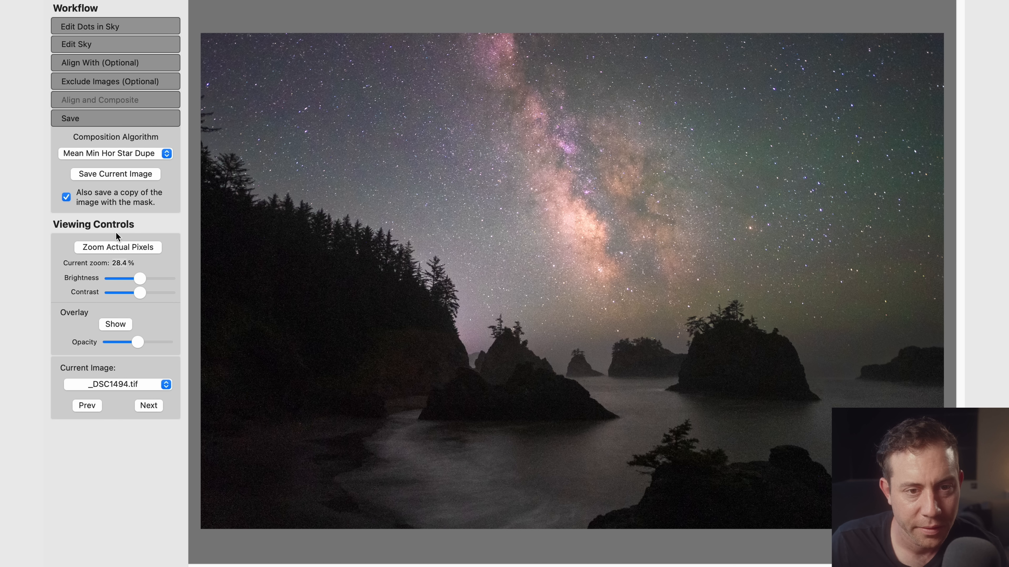
left_click(127, 384)
left_click(129, 399)
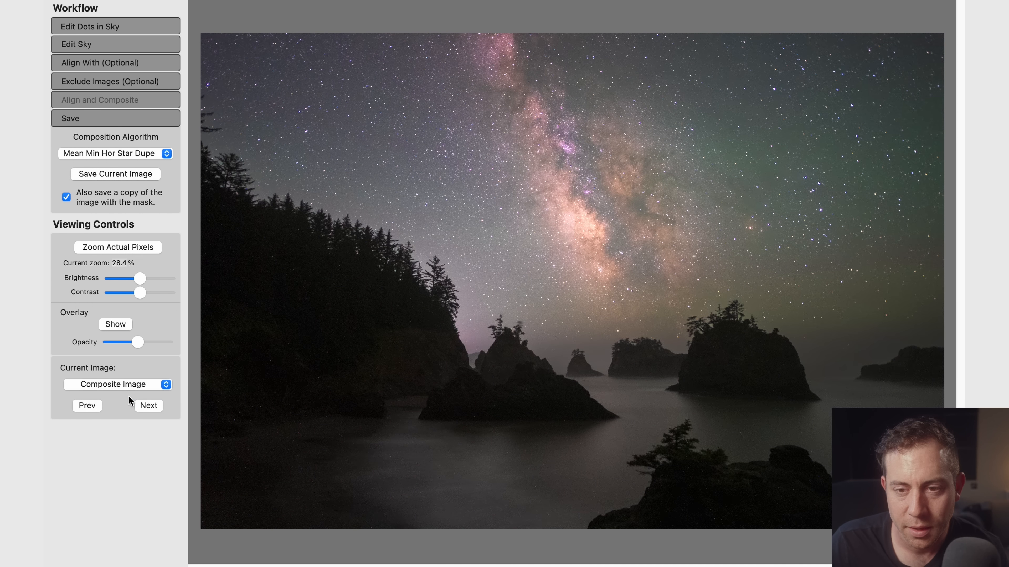
- Examine the trees, stars, sea stacks and water of the composite at actual pixels, comparing it with _DSC1494.tif
left_click(118, 247)
left_click_drag(580, 300, 467, 217)
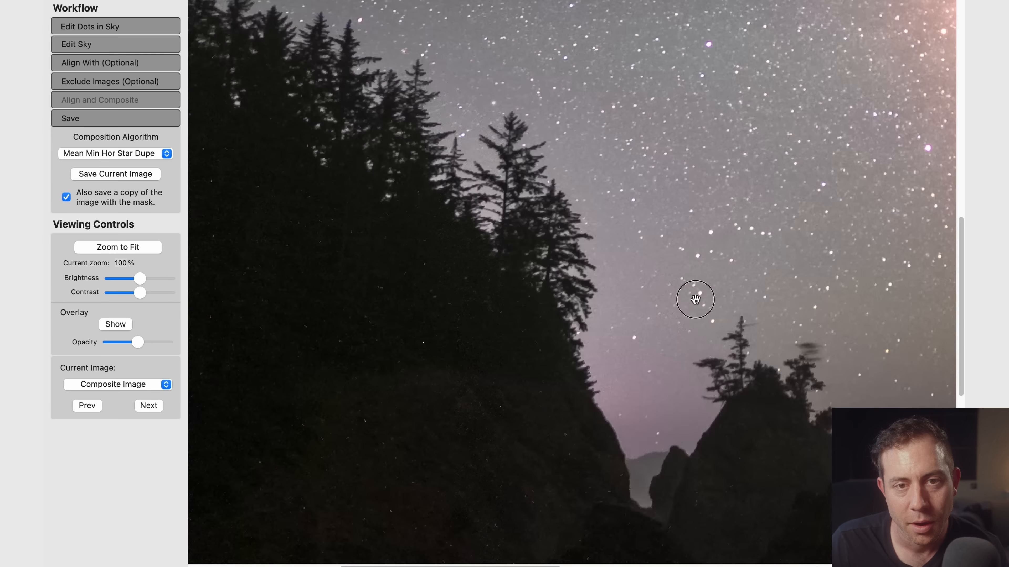
scroll(694, 300, "up", 10)
left_click_drag(945, 447, 383, 139)
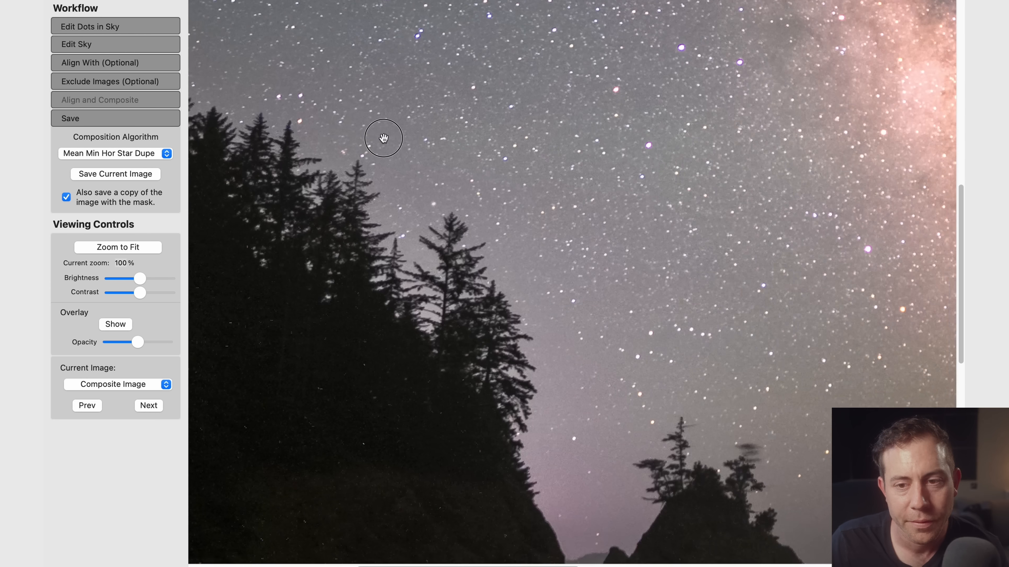
left_click_drag(907, 397, 480, 146)
left_click_drag(783, 232, 426, 194)
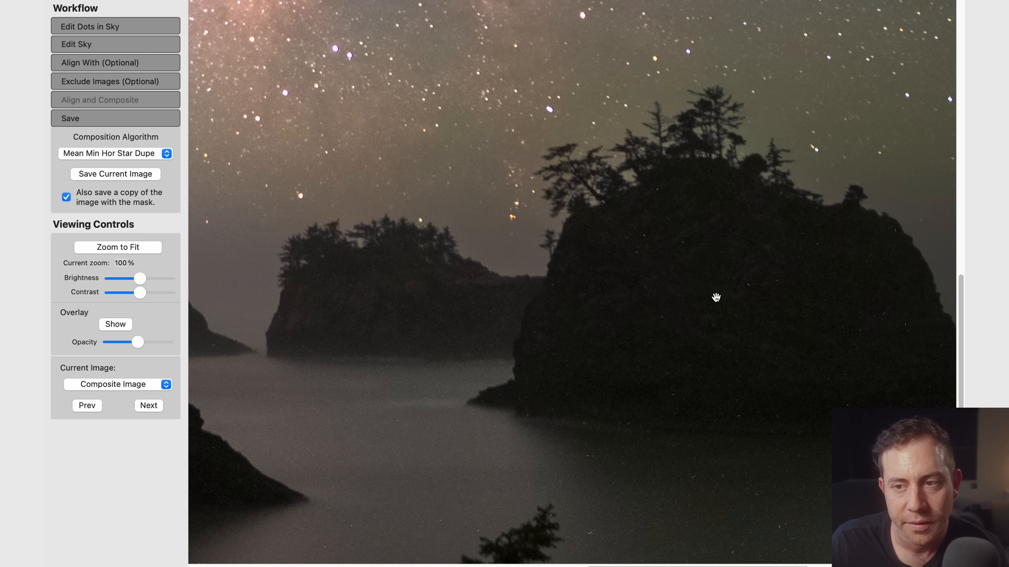
left_click_drag(666, 325, 741, 392)
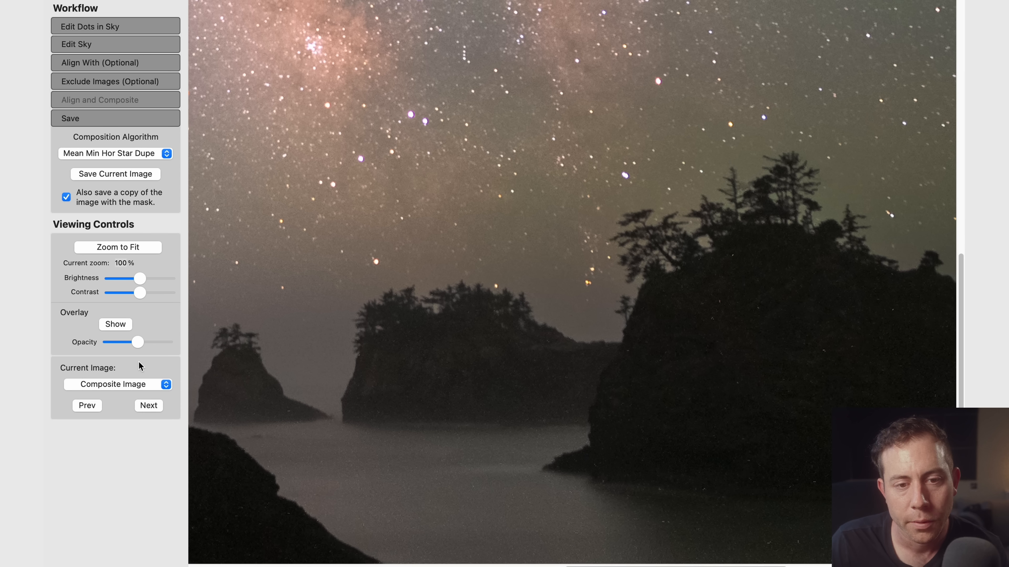
left_click(135, 385)
left_click(136, 377)
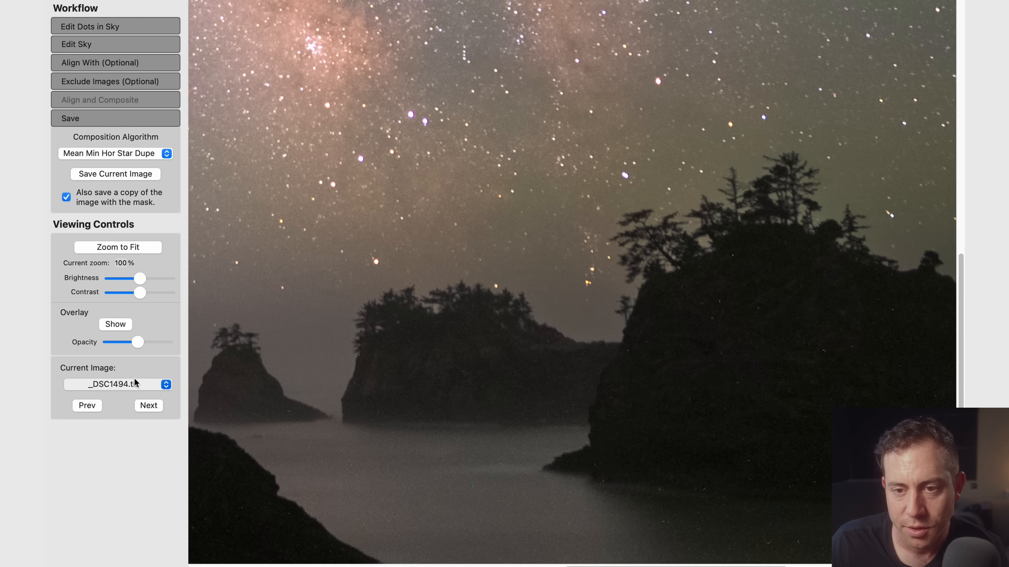
left_click_drag(491, 316, 516, 90)
left_click_drag(403, 326, 963, 207)
left_click_drag(352, 273, 561, 254)
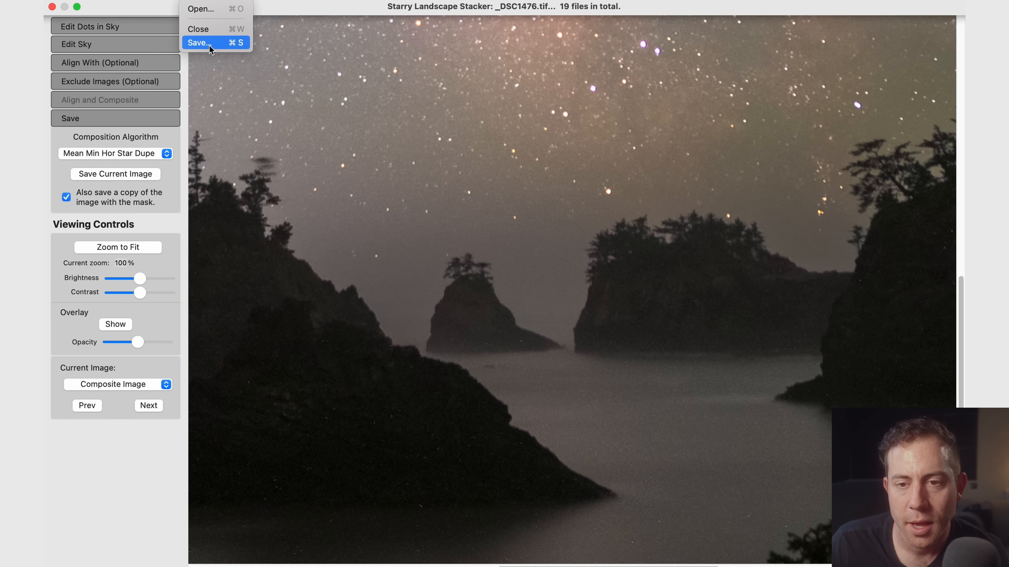
- Save the composite image in the stack folder as _DSC1476-Mean Min Hor Star Dupe
left_click(210, 47)
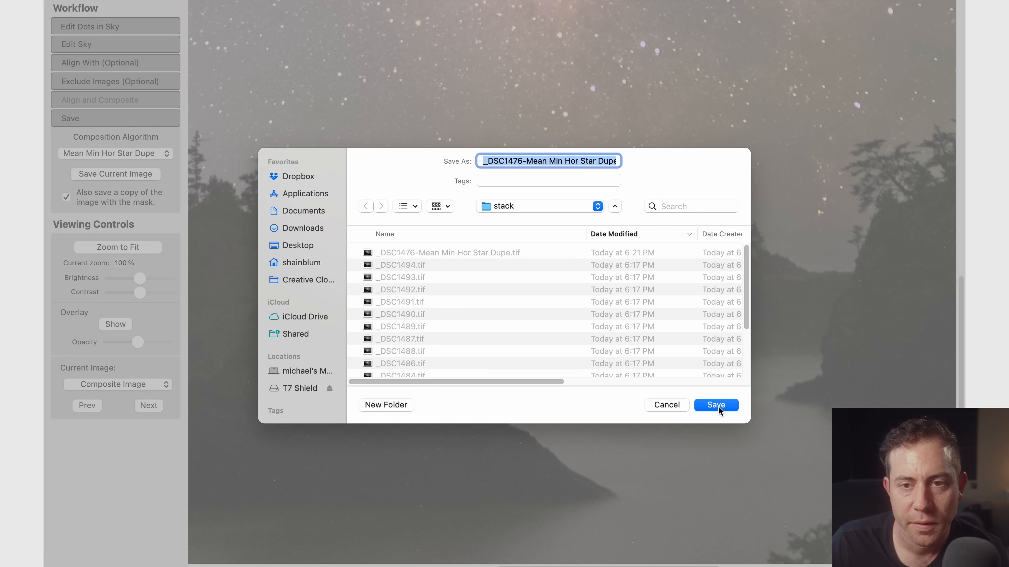
left_click(717, 405)
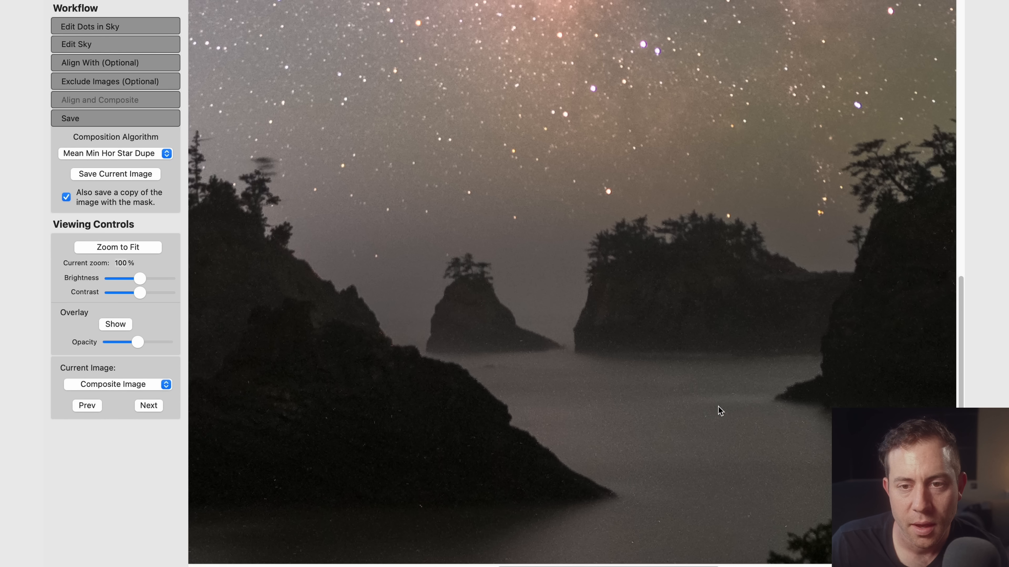
- Switch to Lightroom and crop the stacked photo slightly inward from its left edge, keeping the original aspect ratio
left_click(295, 556)
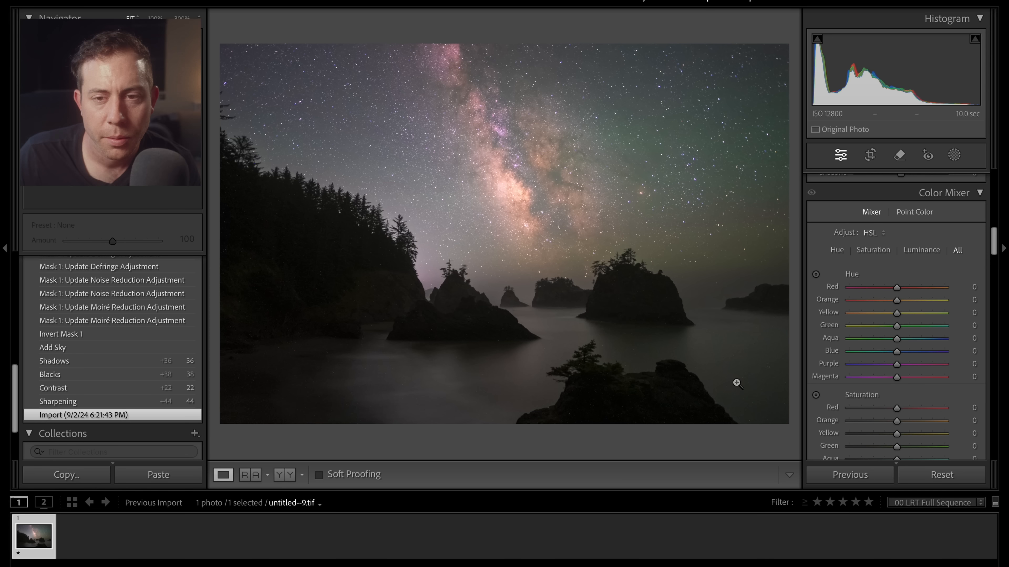
key("r")
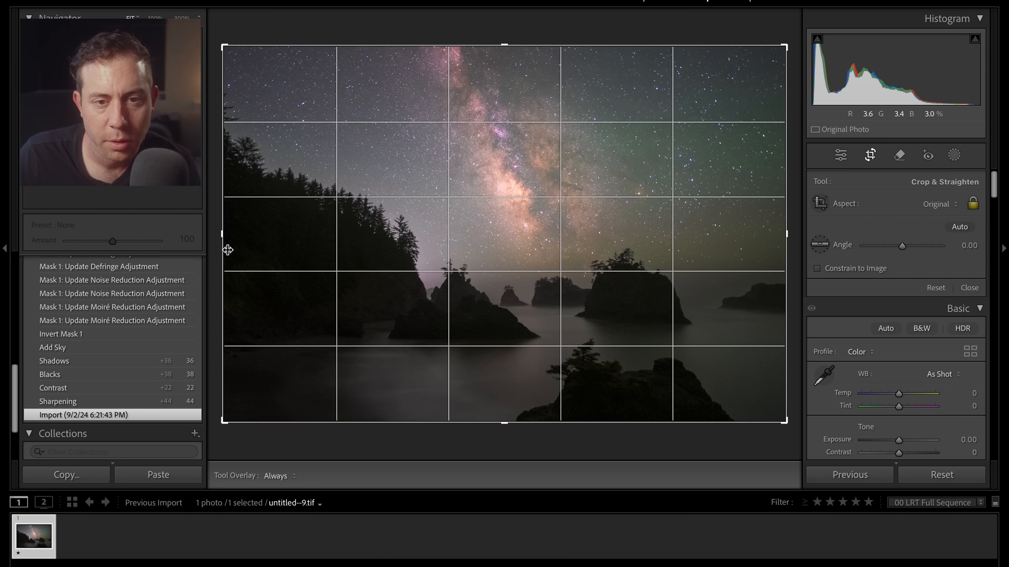
left_click_drag(223, 232, 230, 233)
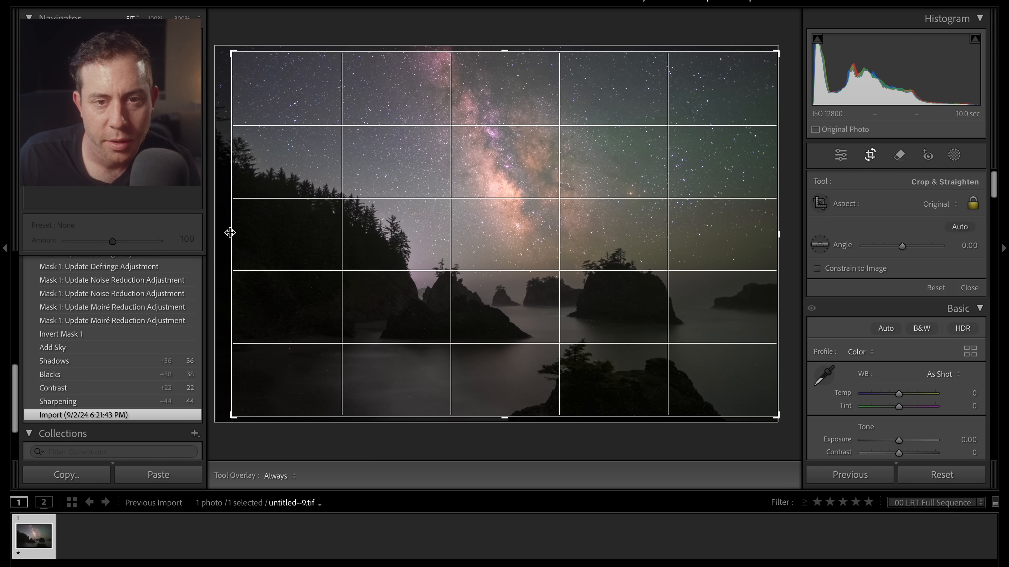
key("Return")
- Set the stacked photo's Contrast to +28, Highlights to -24, Shadows to +29, Blacks to +28 and Exposure to +0.05
left_click_drag(898, 324, 909, 323)
left_click_drag(898, 342, 908, 382)
left_click_drag(899, 312, 901, 316)
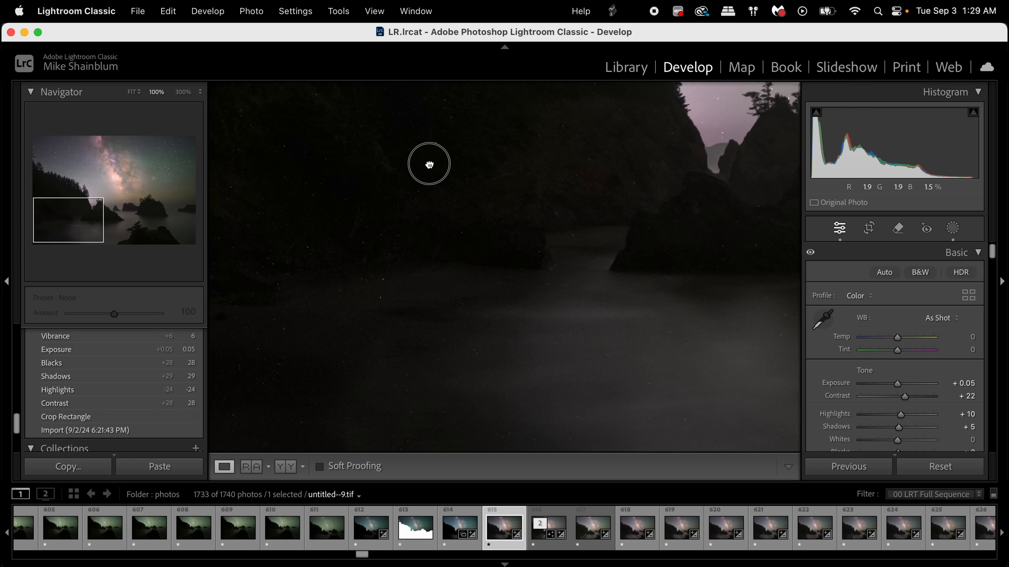
- Open the stacked photo in Adobe Photoshop 2024 as a copy with Lightroom adjustments
left_click_drag(429, 164, 421, 275)
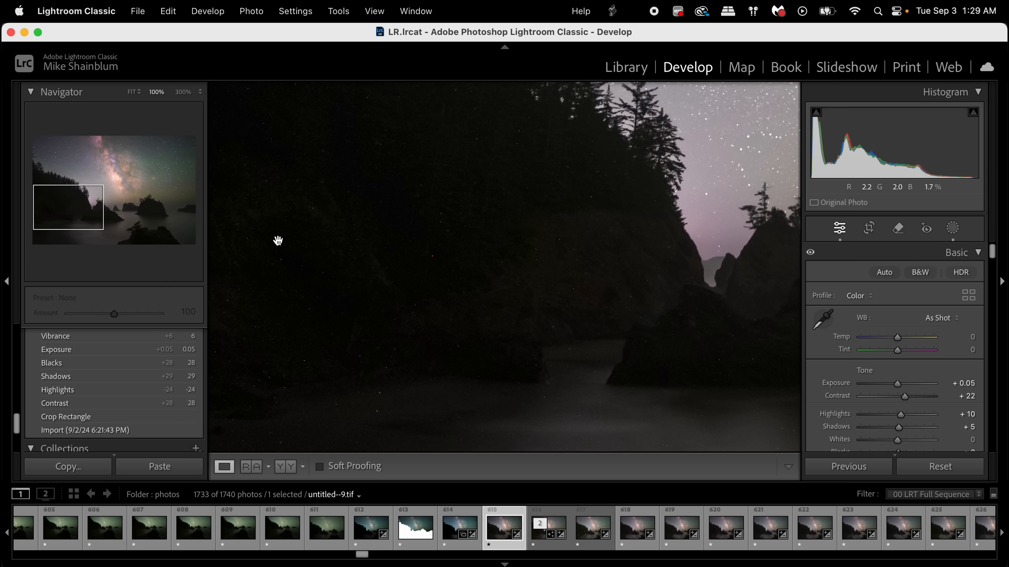
right_click(504, 530)
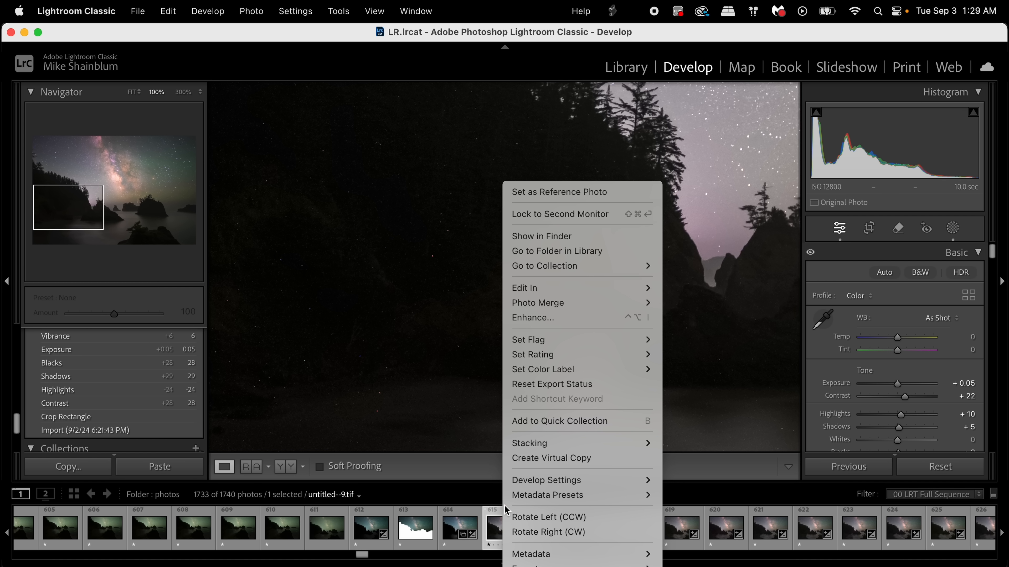
mouse_move(654, 288)
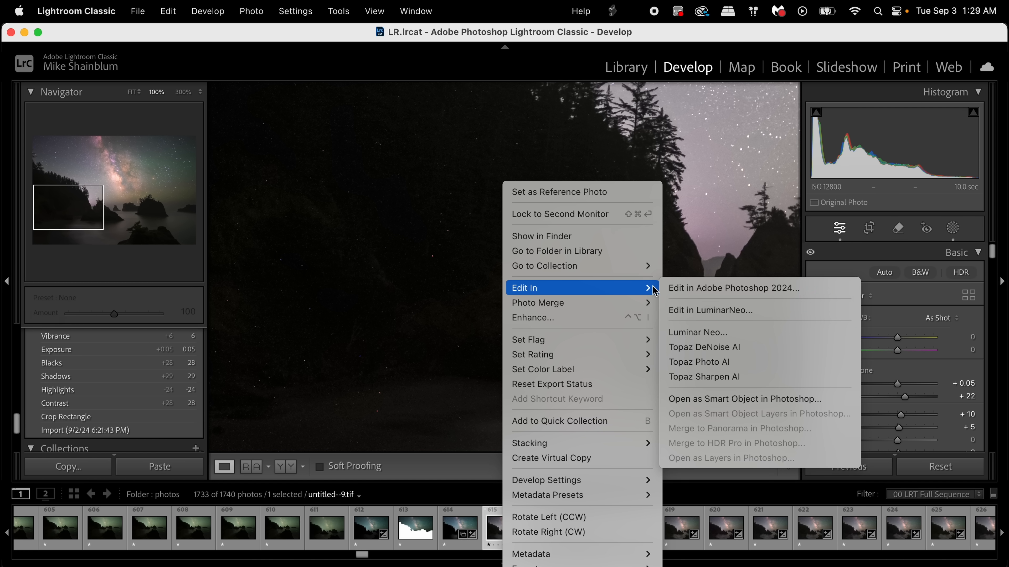
left_click(697, 289)
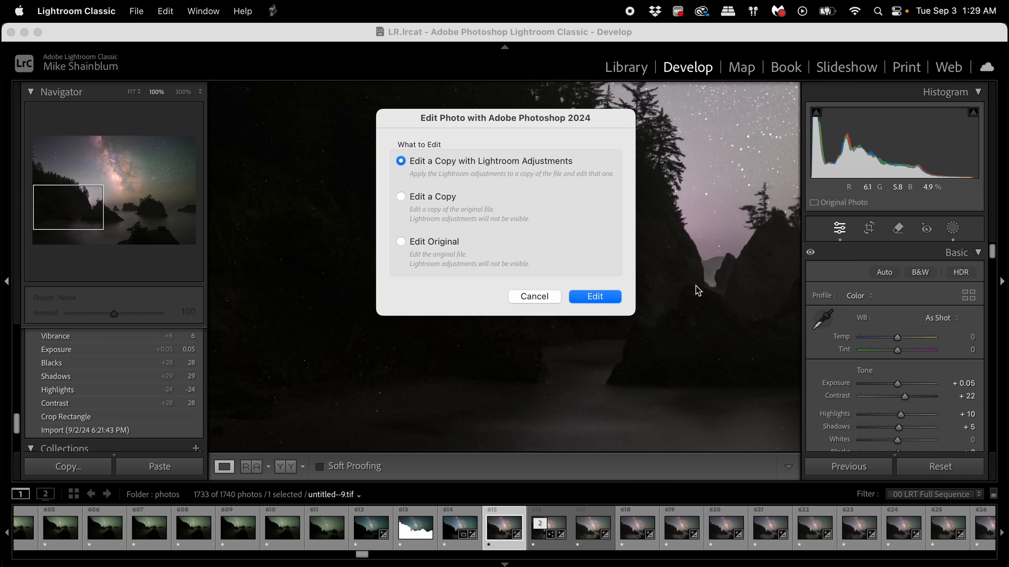
left_click(596, 296)
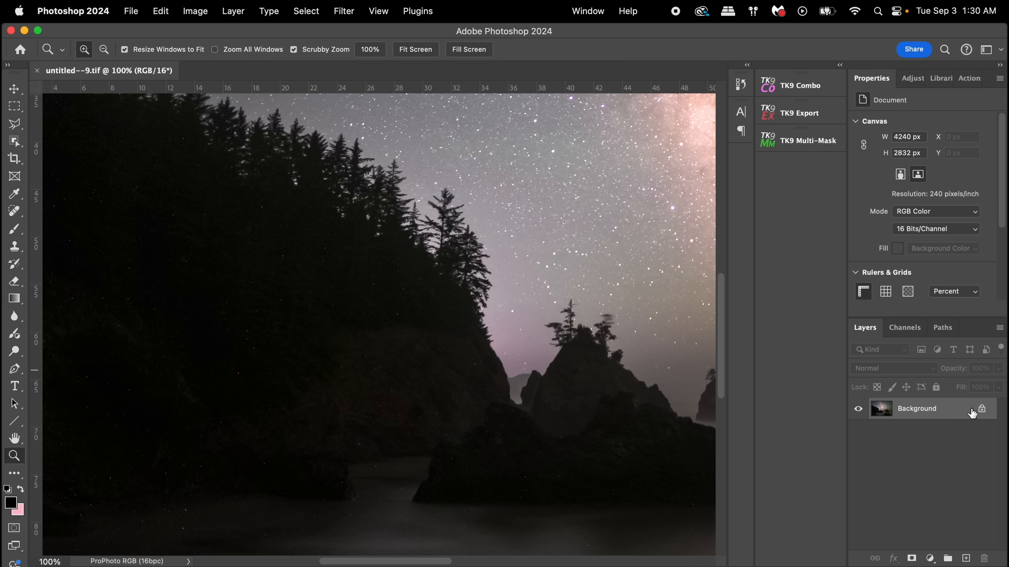
- Duplicate the Background layer and start the Dust & Scratches filter on the copy with a radius of 2 pixels
left_click_drag(948, 415, 965, 558)
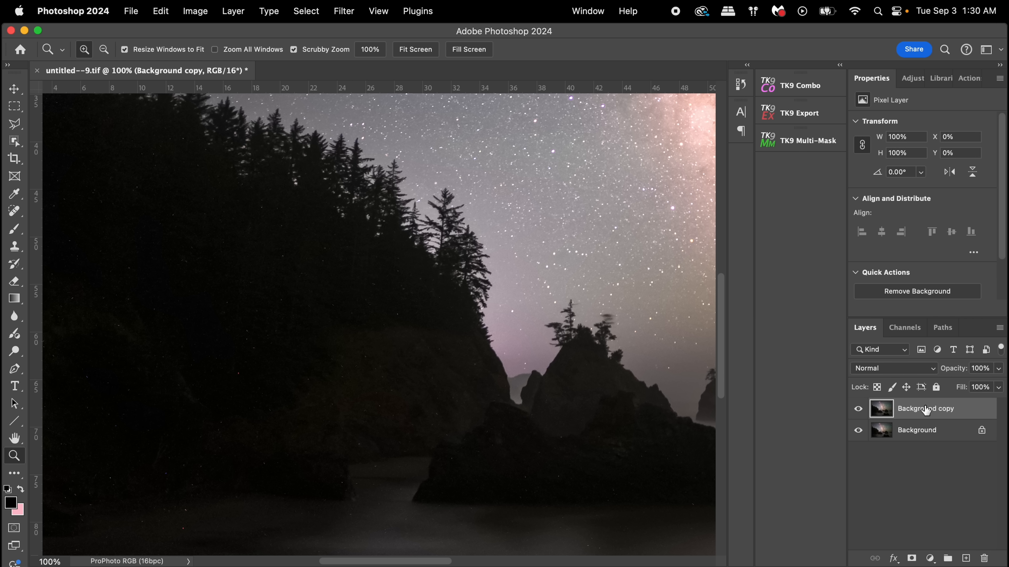
left_click(340, 11)
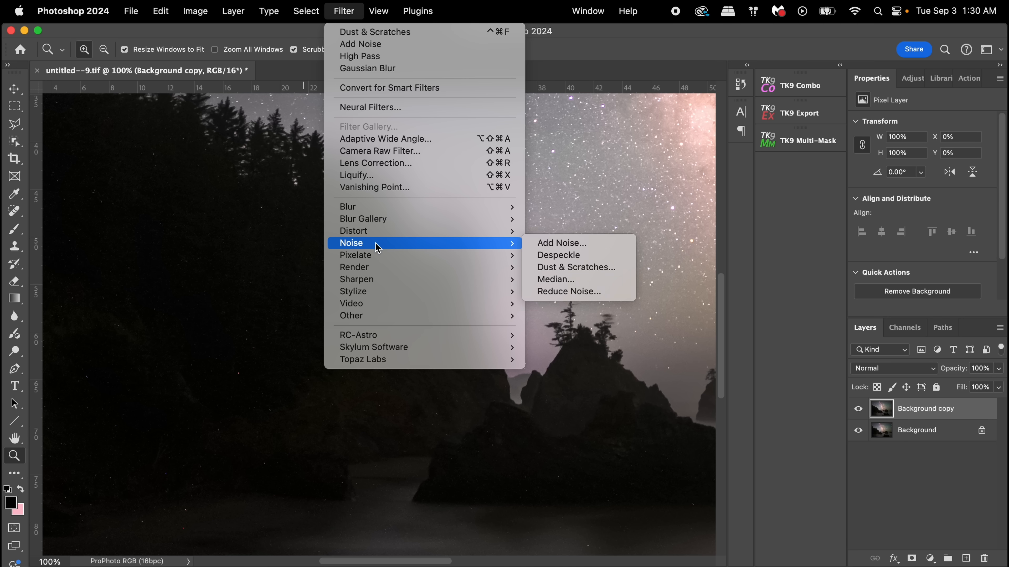
mouse_move(377, 245)
left_click(588, 272)
mouse_move(630, 413)
left_mouse_down()
mouse_move(640, 414)
mouse_move(615, 413)
left_mouse_up()
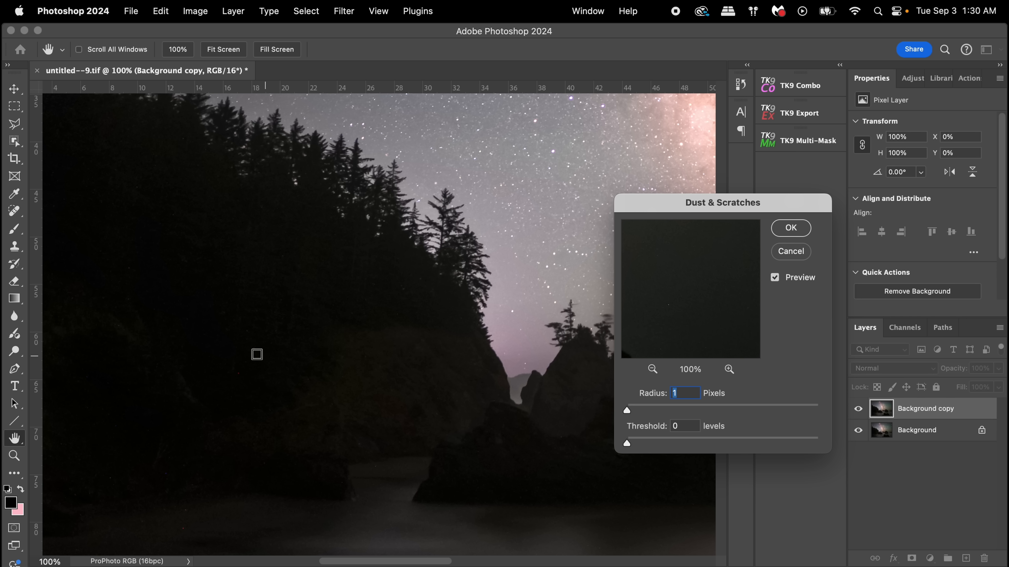
left_click_drag(689, 328, 721, 322)
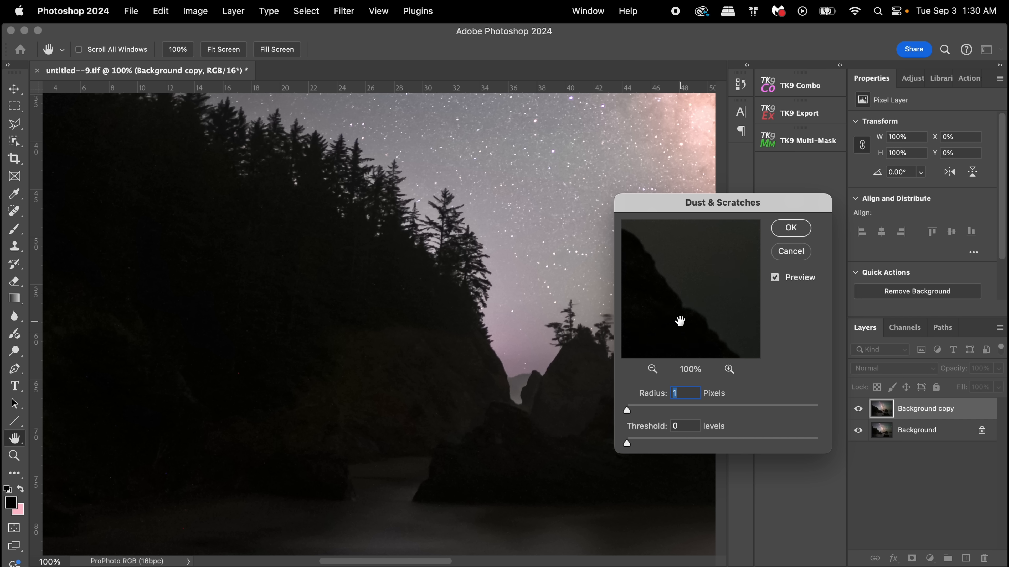
key("Up")
left_click(455, 254)
left_click(670, 297)
left_click(672, 299)
left_click(672, 299)
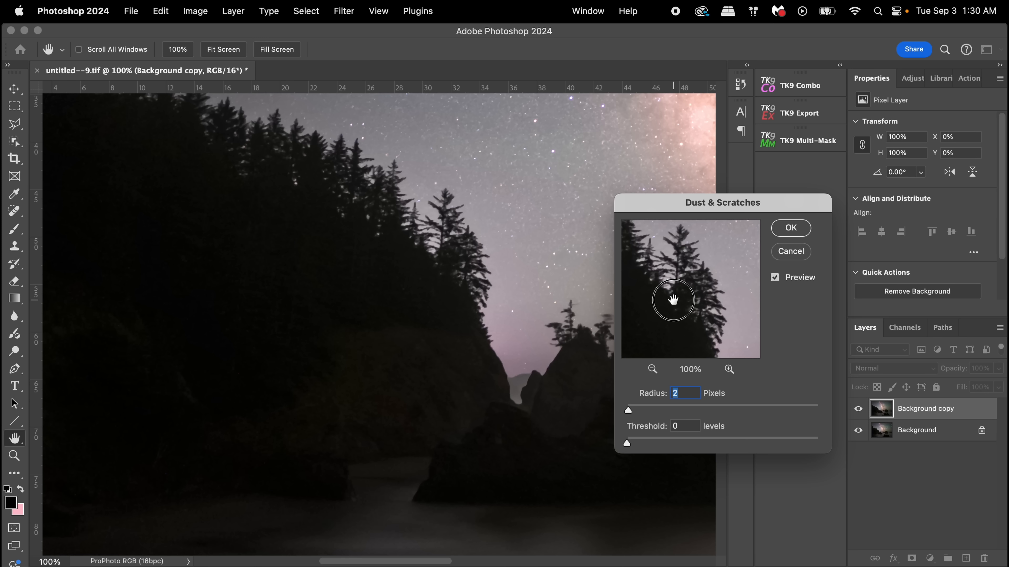
- Raise the Dust & Scratches threshold gradually, try 56 levels, reduce it to a moderate value and apply the filter
left_click(684, 426)
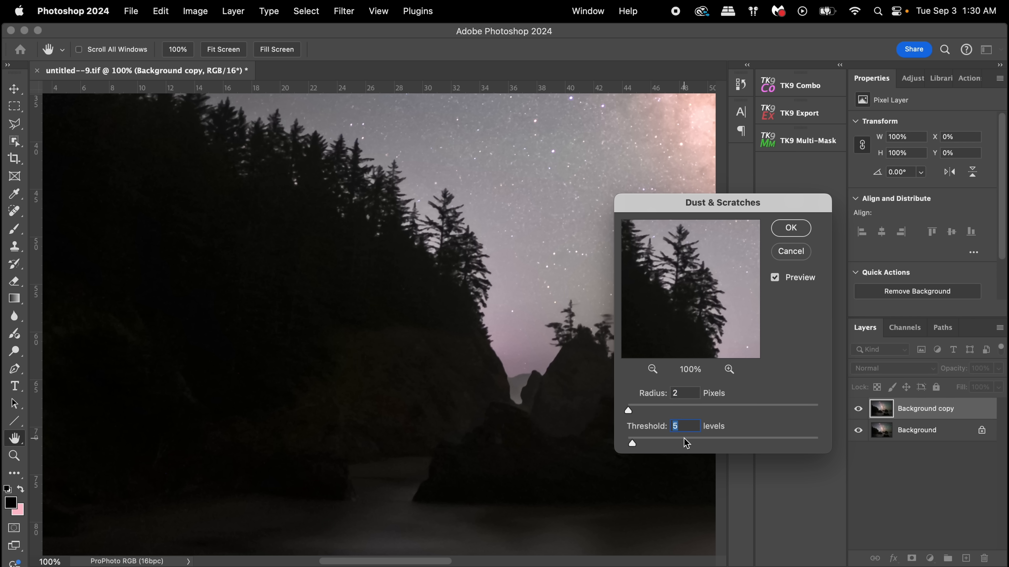
key("Up")
key("Up")
key("Up")
key("Up")
key("Up")
key("Up")
key("Up")
left_click_drag(707, 312, 702, 286)
left_click(702, 286)
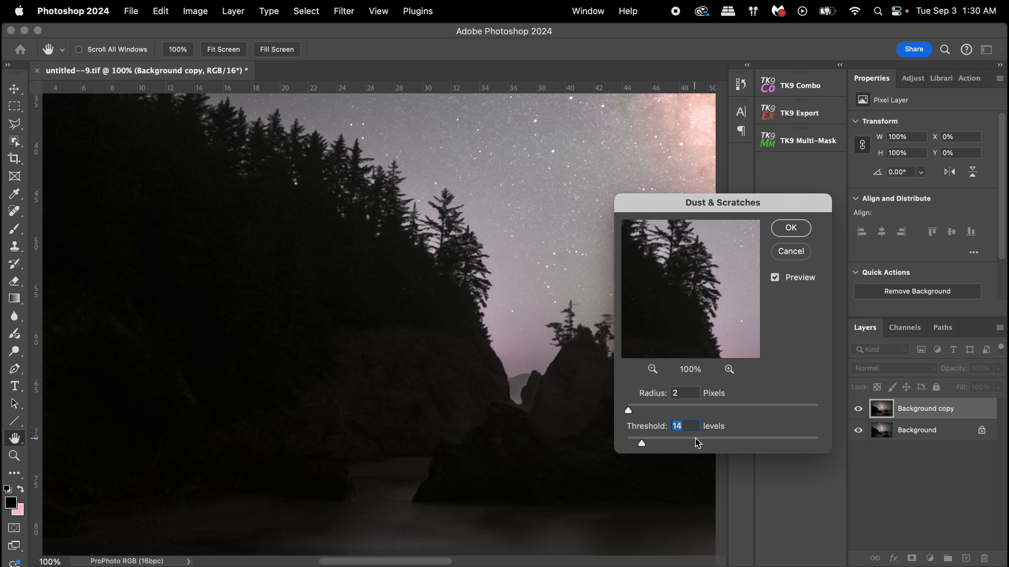
key("Up")
key("Up")
key("Up")
key("Up")
key("Up")
key("Up")
left_click_drag(653, 443, 686, 443)
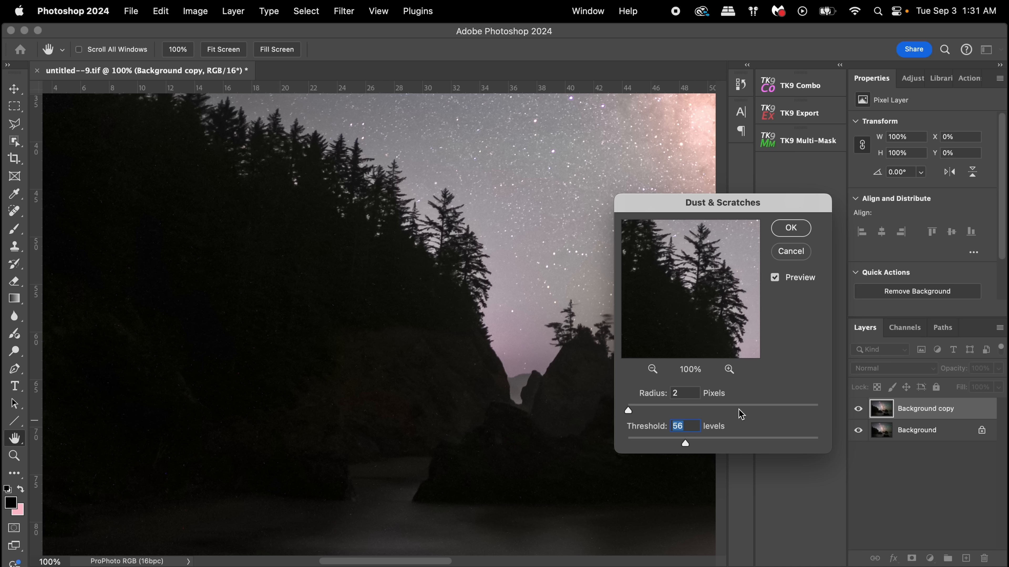
left_click_drag(678, 442, 661, 440)
left_click(683, 297)
left_click(790, 228)
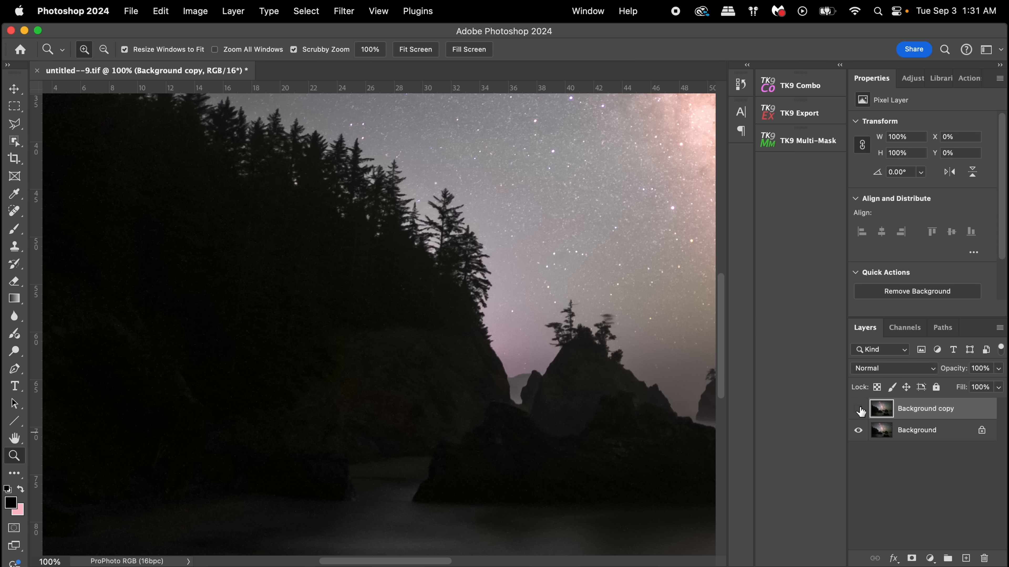
- Compare the filtered copy with the original over the Milky Way and the whole photo by toggling the copy's visibility
left_click_drag(592, 173, 290, 349)
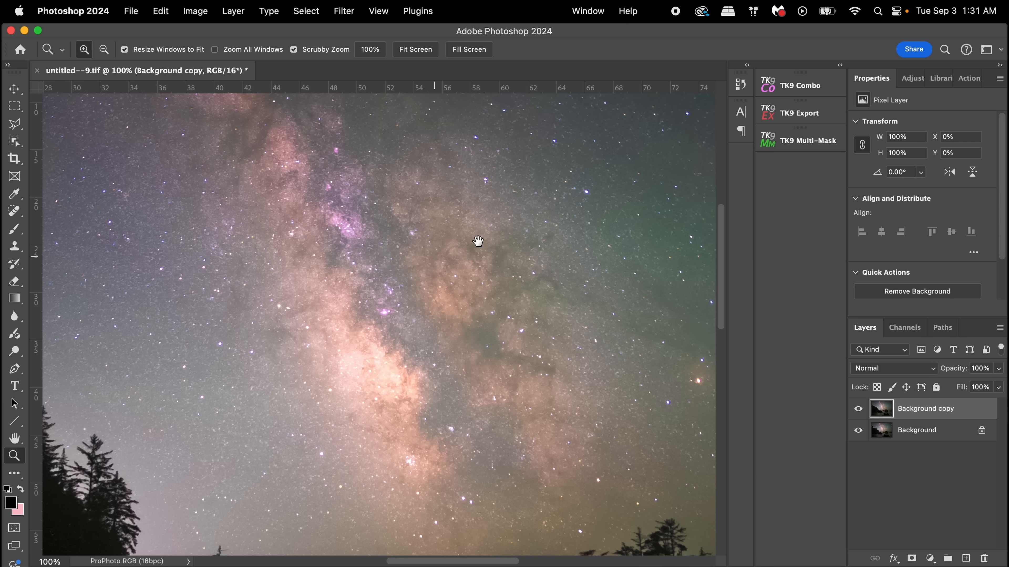
right_click(291, 333)
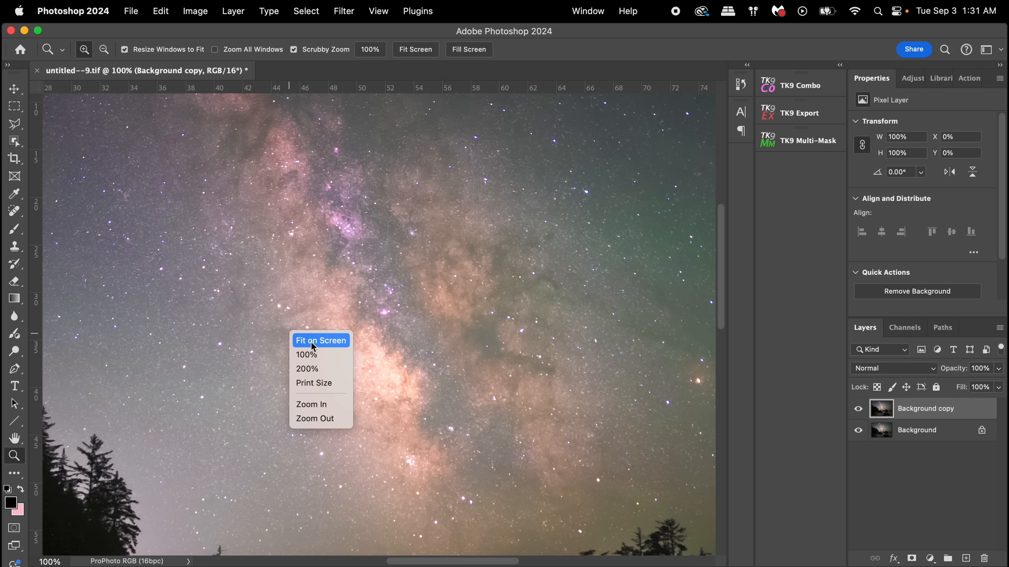
left_click(311, 342)
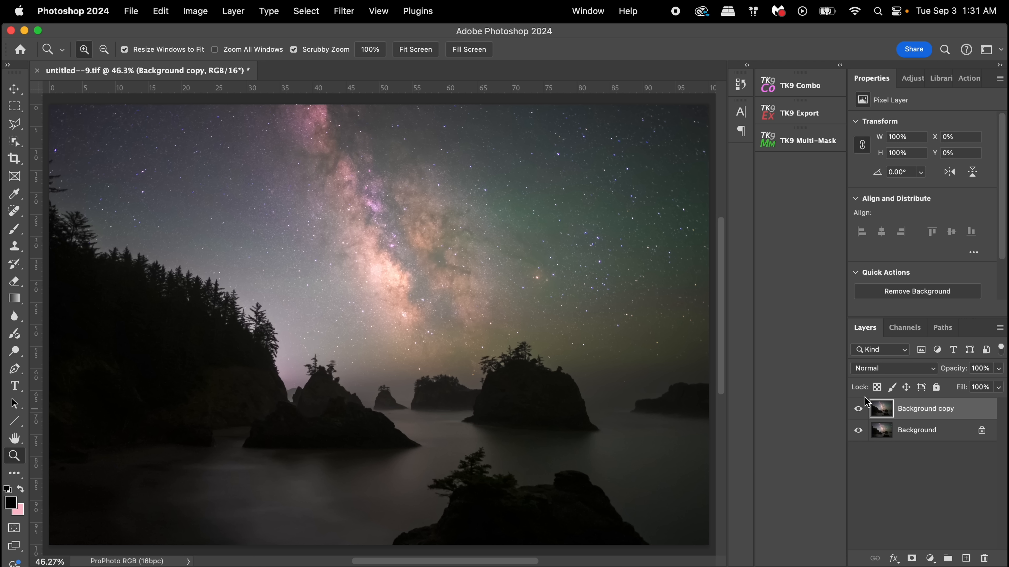
left_click(858, 410)
left_click(858, 409)
- Select the sky, invert the selection and add it as a mask limiting the filtered copy to the foreground
left_click(301, 9)
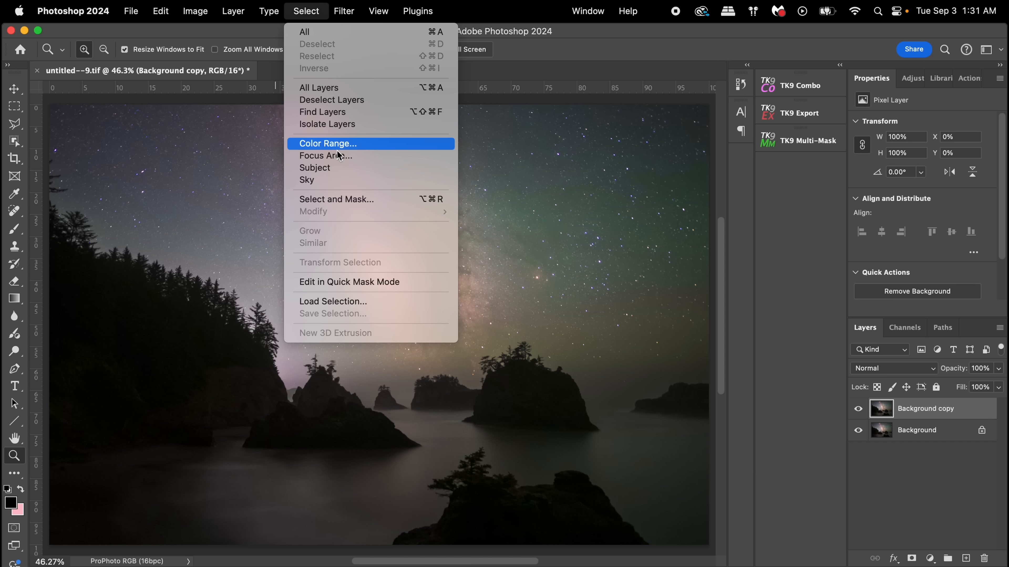
left_click(332, 181)
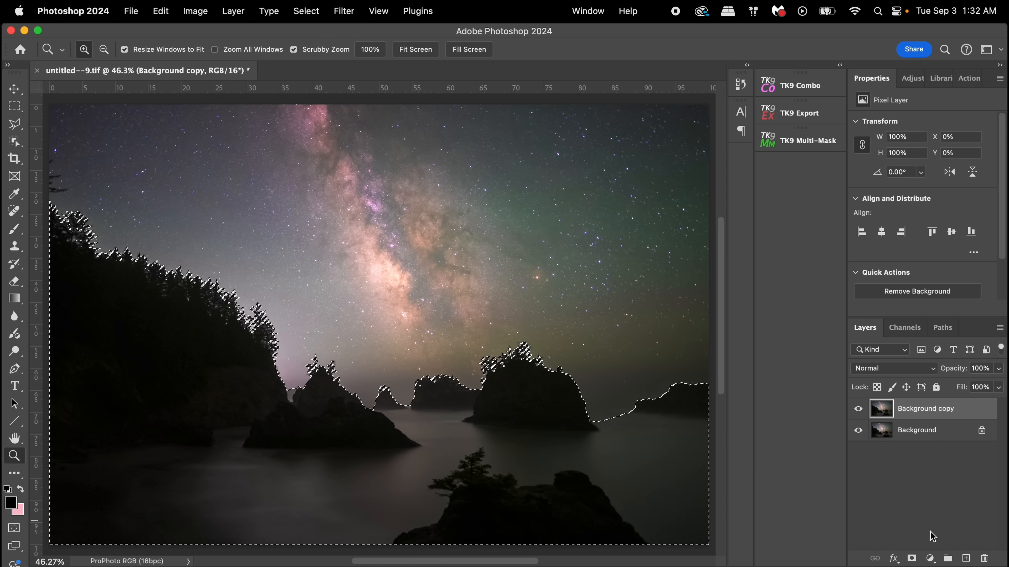
left_click(912, 558)
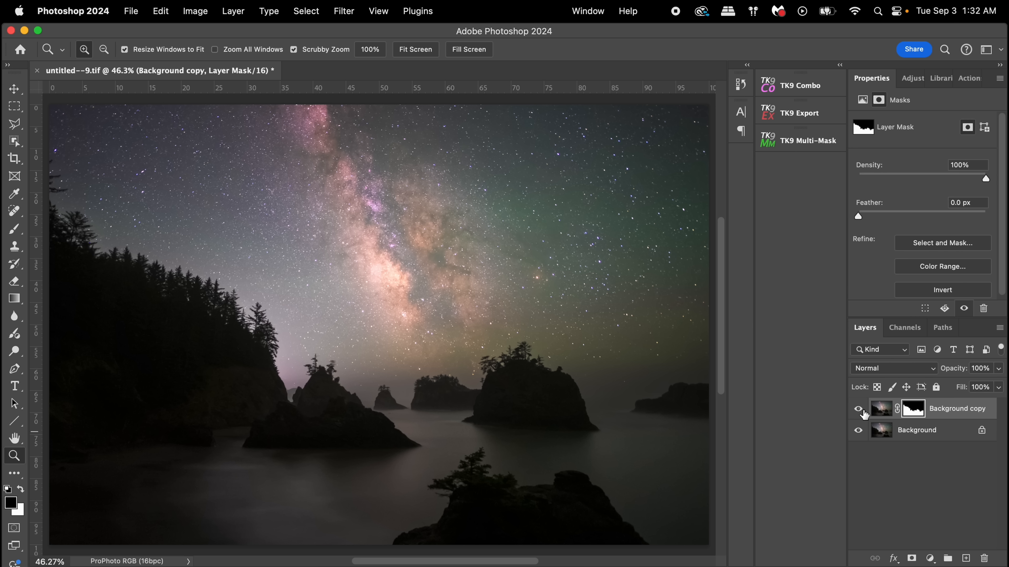
- Compare the dark hillside at 200% with and without the masked noise-filter layer
left_click(139, 397)
left_click(139, 397)
left_click(140, 396)
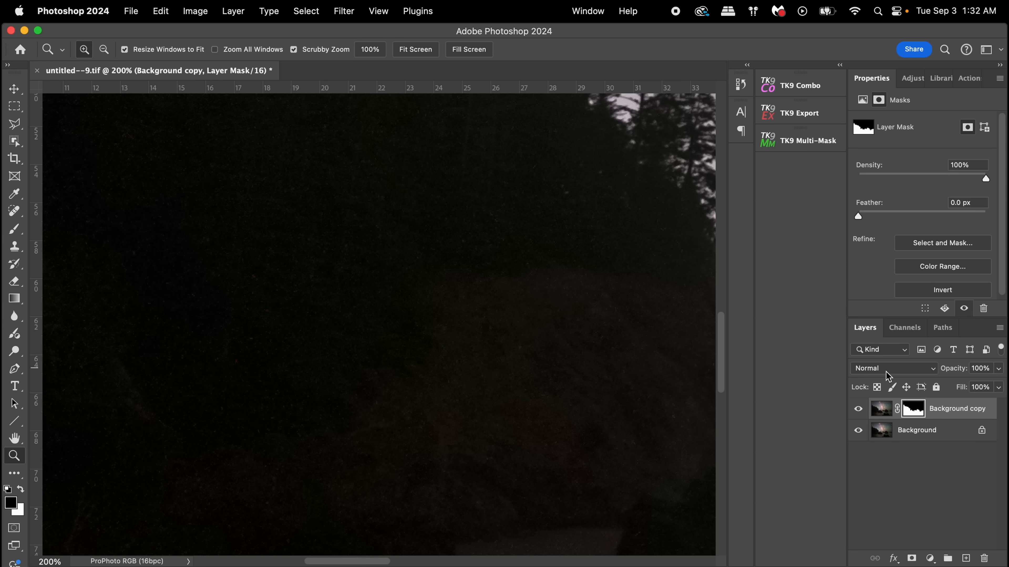
left_click(867, 410)
left_click(866, 411)
left_click(864, 411)
left_click(864, 411)
- Inspect the dark hillside for leftover specks with the Spot Healing Brush ready, and return to the full photo view
left_click_drag(457, 234, 312, 369)
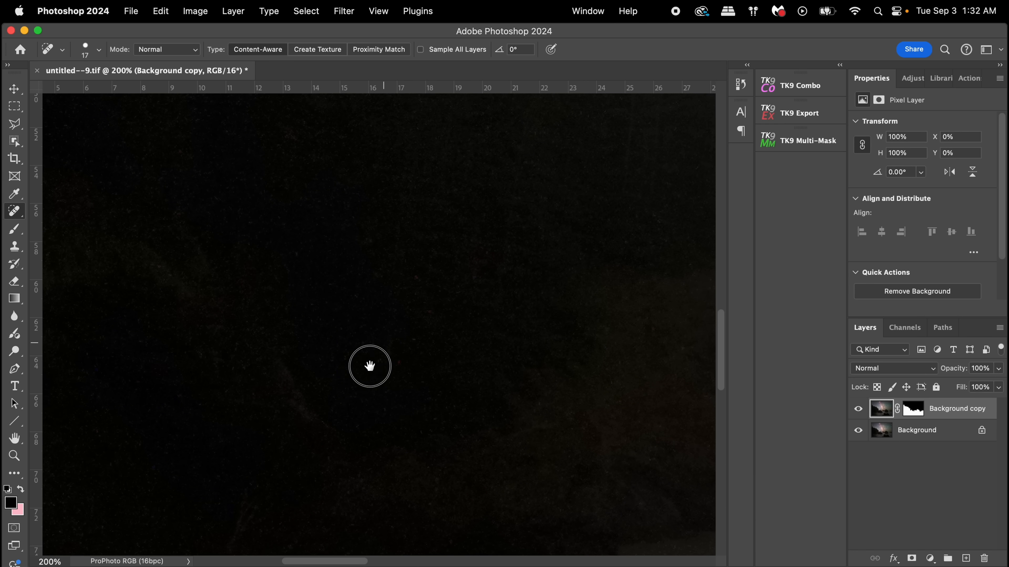
left_click_drag(369, 366, 319, 410)
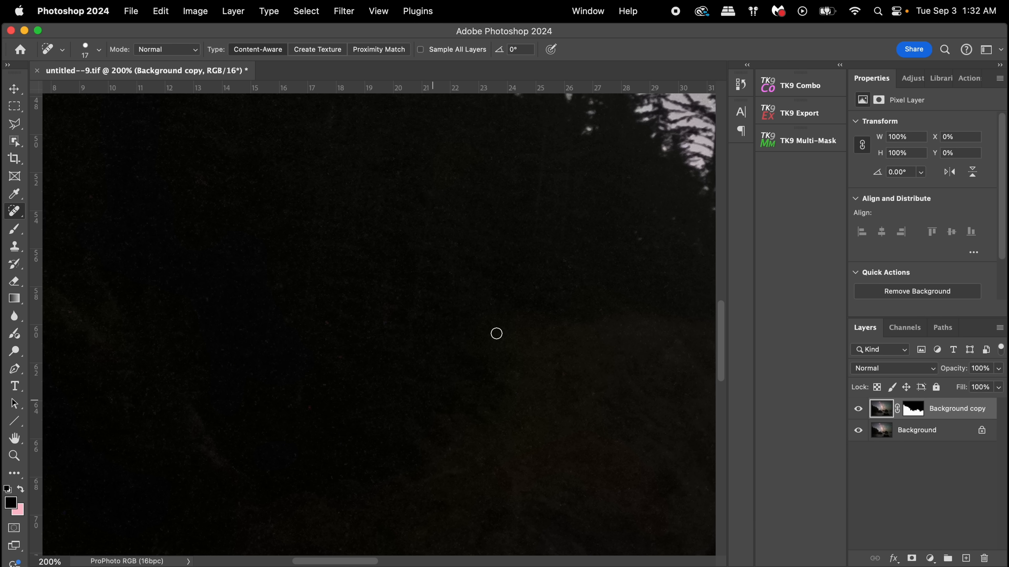
left_click(13, 198)
left_click(14, 211)
left_click_drag(634, 357, 130, 275)
left_click(14, 456)
left_click(416, 49)
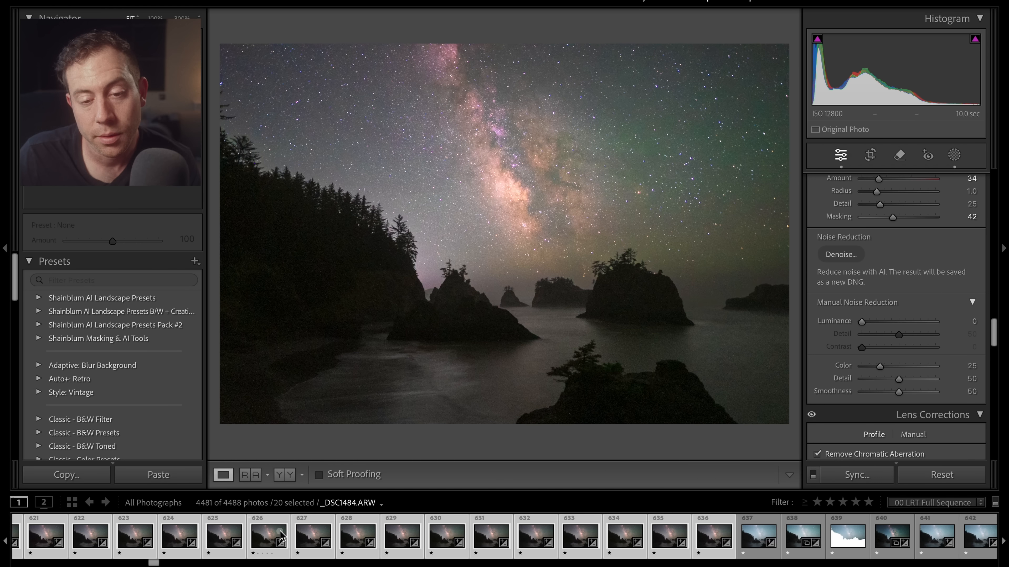
- Switch to Lightroom and open the 20 selected frames as layers in one Photoshop document
left_click(256, 534)
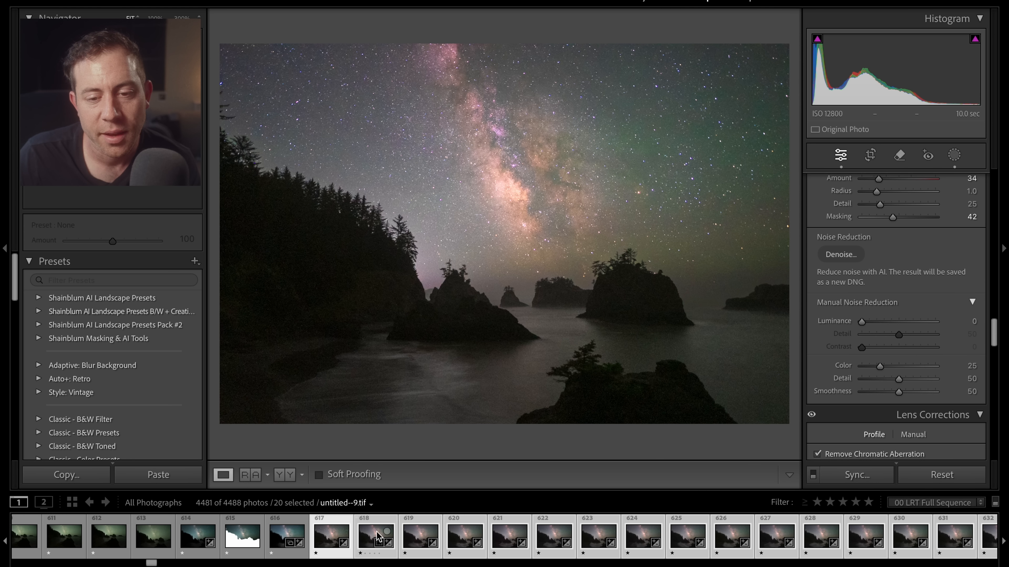
left_click(134, 1)
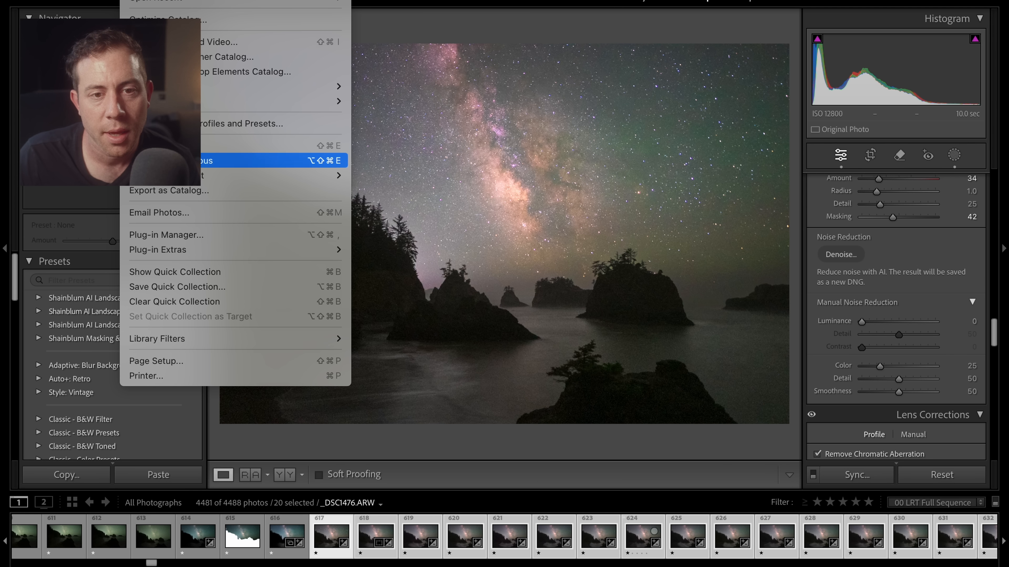
left_click(455, 527)
right_click(455, 531)
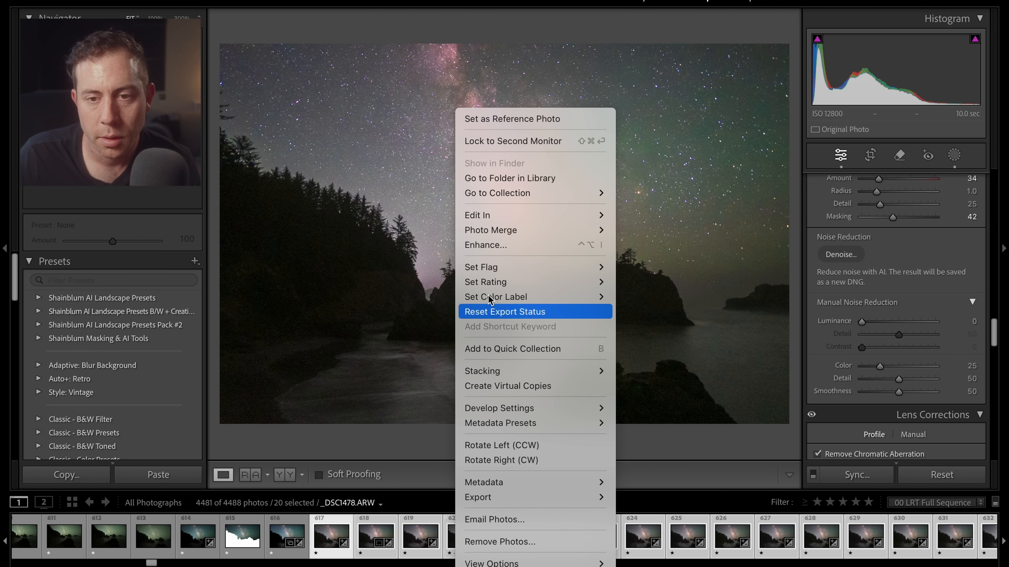
mouse_move(501, 217)
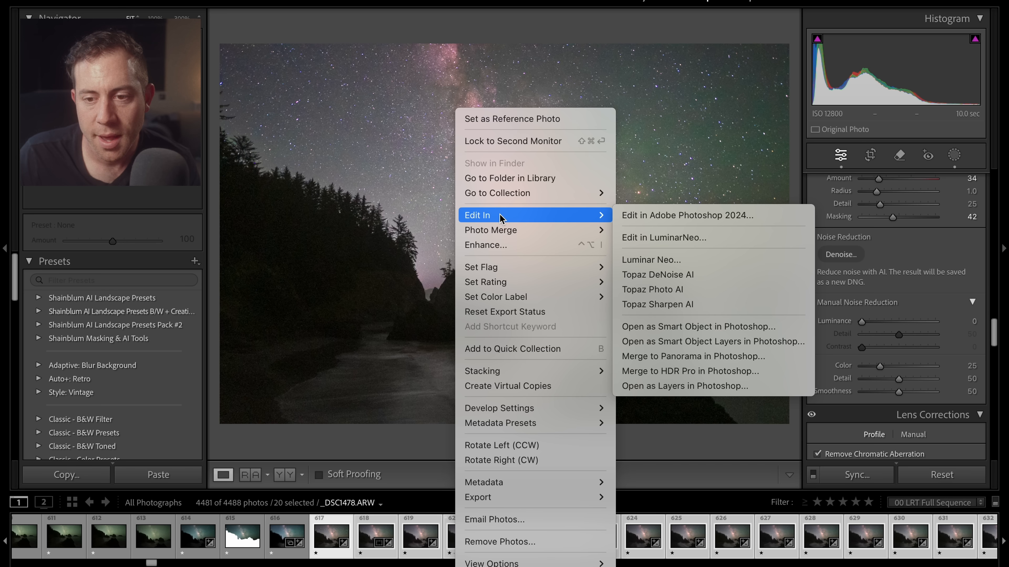
left_click(732, 387)
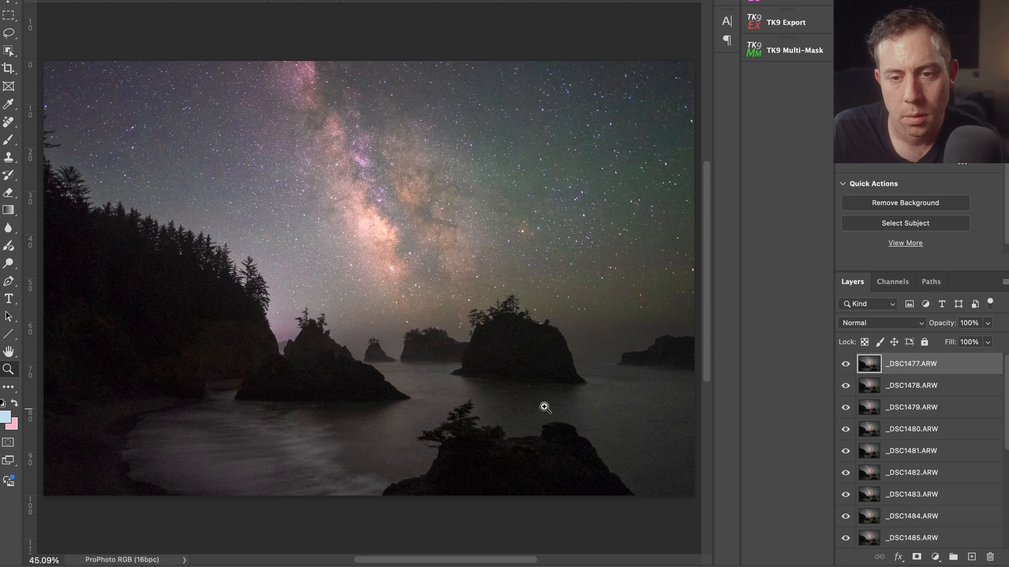
- Duplicate the layered document as _DSC1494 copy and return to the original _DSC1494.ARW document
scroll(927, 442, "down", 5)
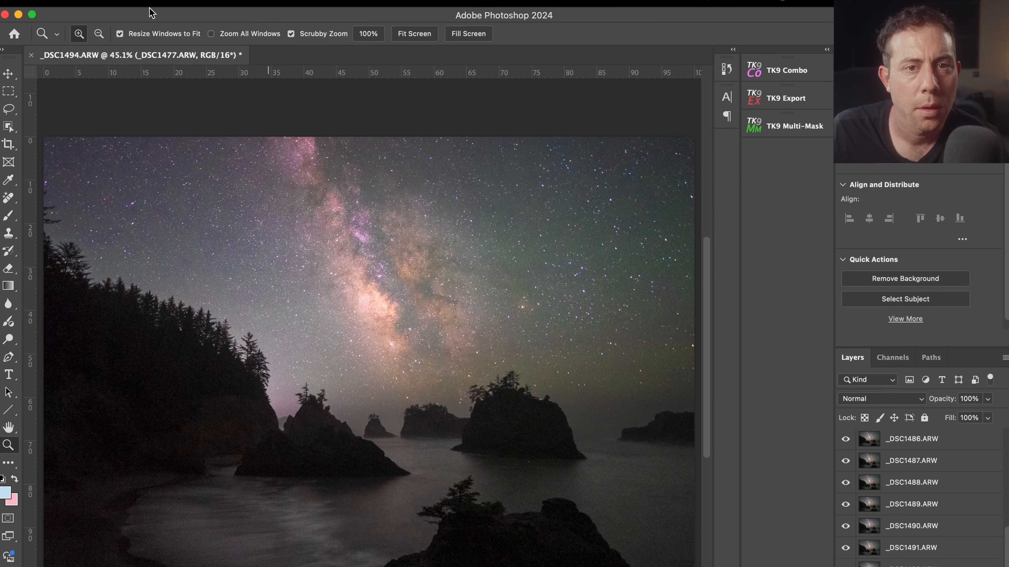
left_click(192, 4)
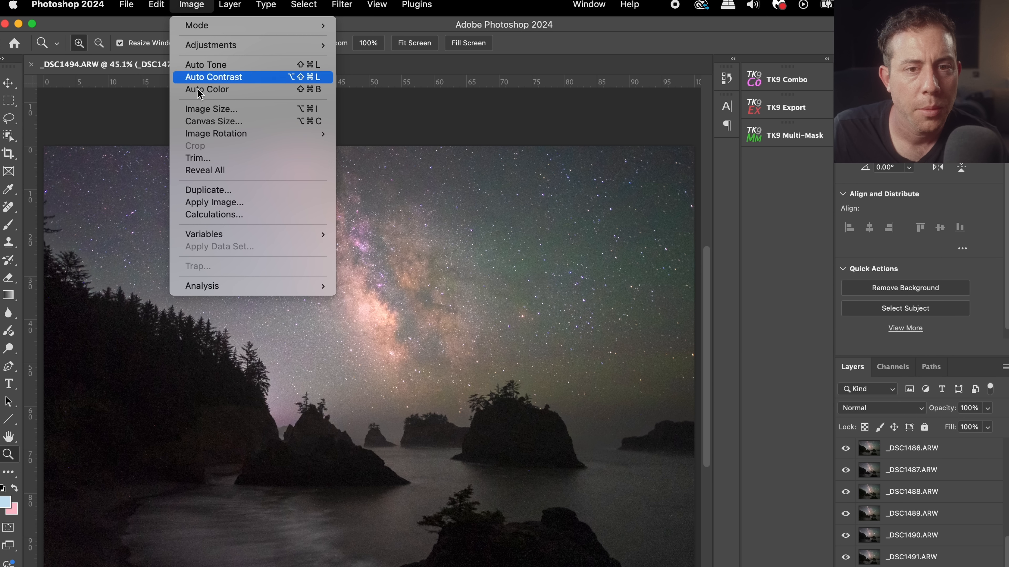
left_click(229, 190)
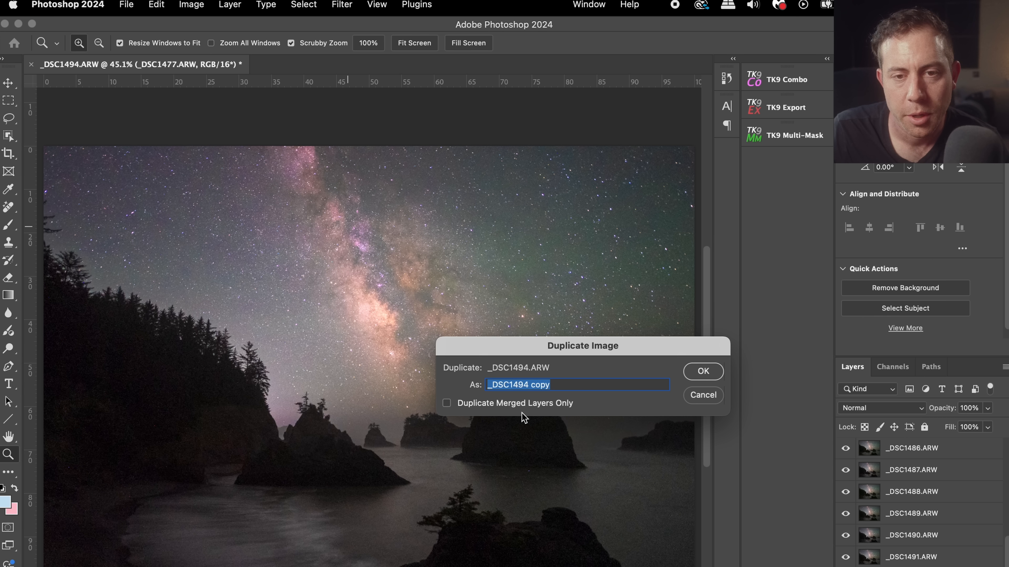
key("Return")
left_click(157, 64)
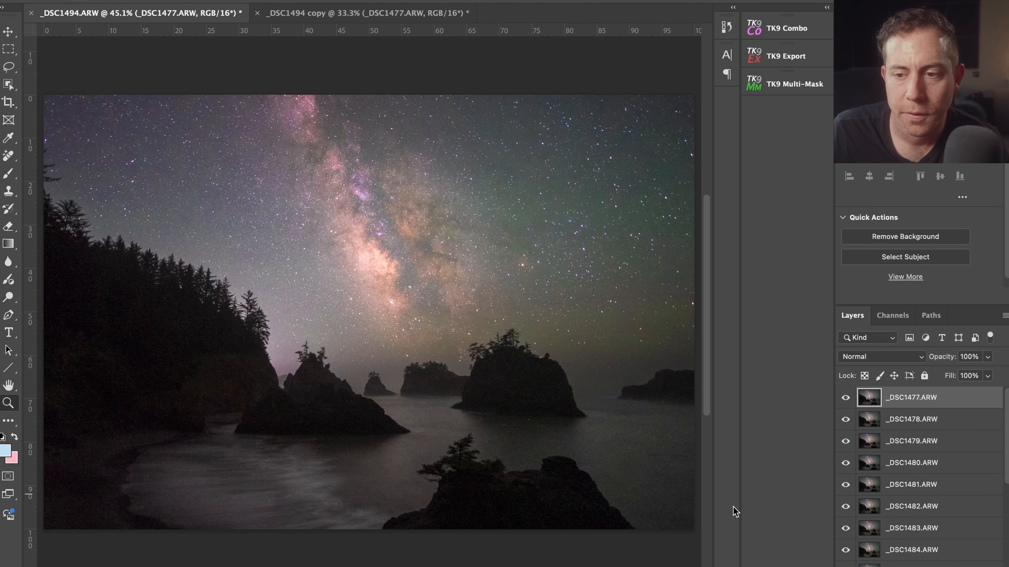
- Select all frame layers from _DSC1477.ARW to _DSC1494.ARW and convert them to a single smart object
scroll(923, 456, "down", 5)
left_click(926, 540, "shift")
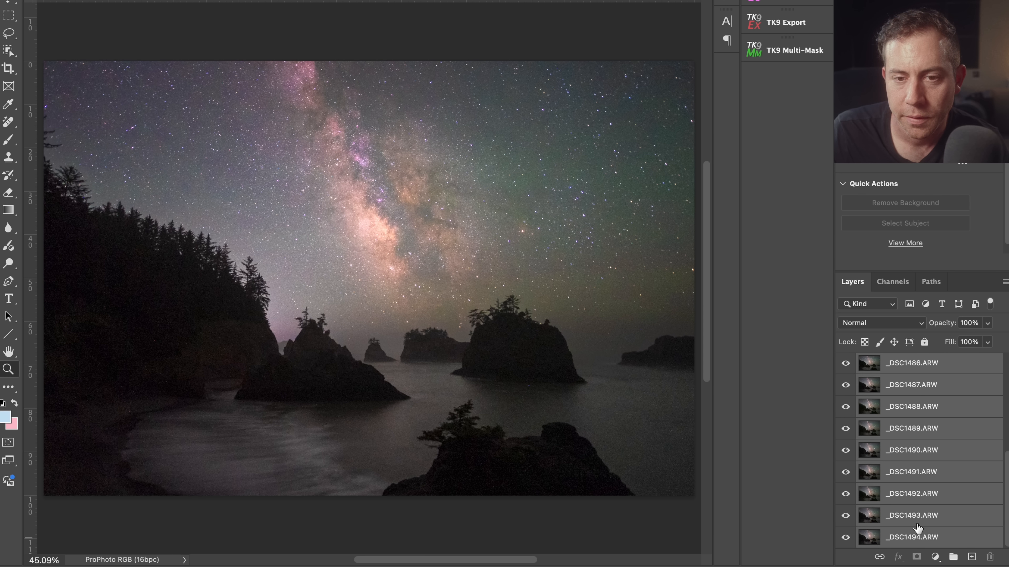
right_click(933, 389)
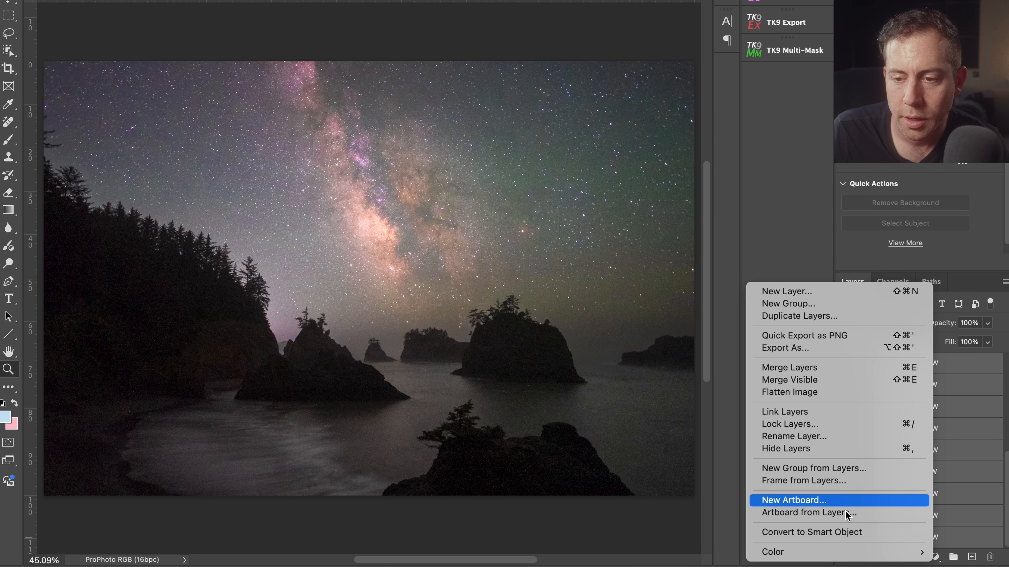
left_click(838, 532)
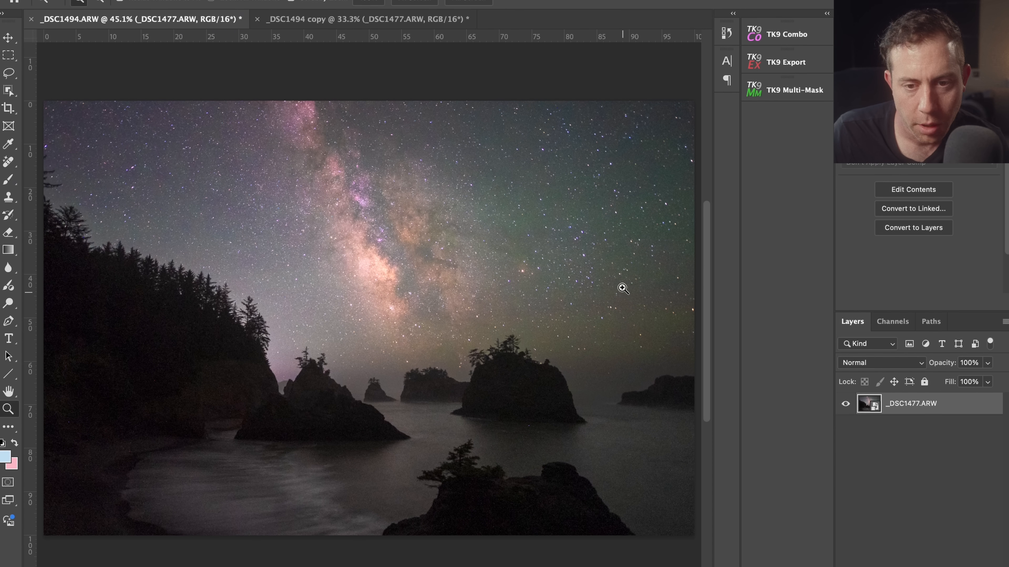
- Set the smart object's stack mode to Median, check the foreground at 100% and return to the full photo view
left_click(230, 6)
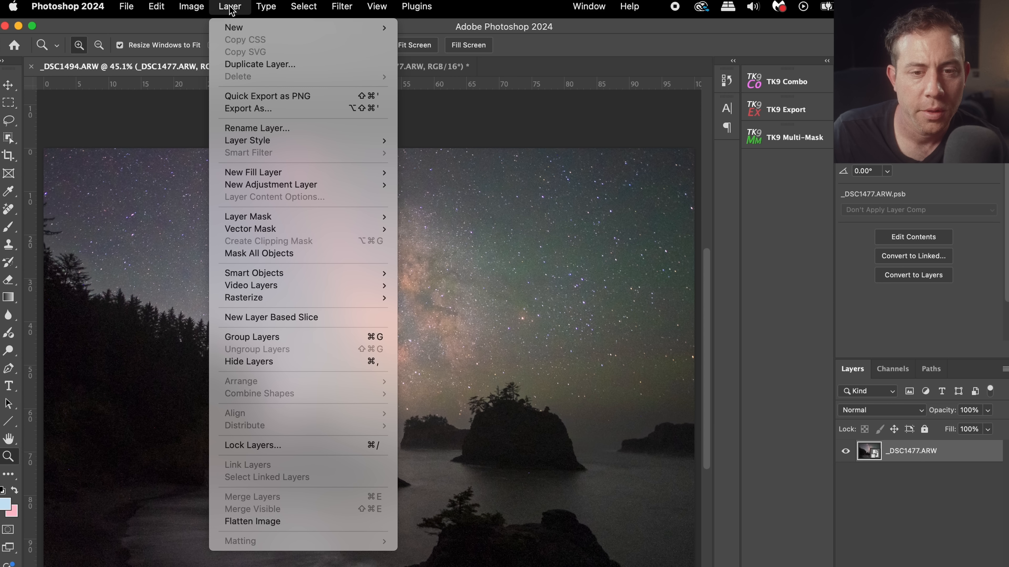
mouse_move(284, 272)
mouse_move(503, 496)
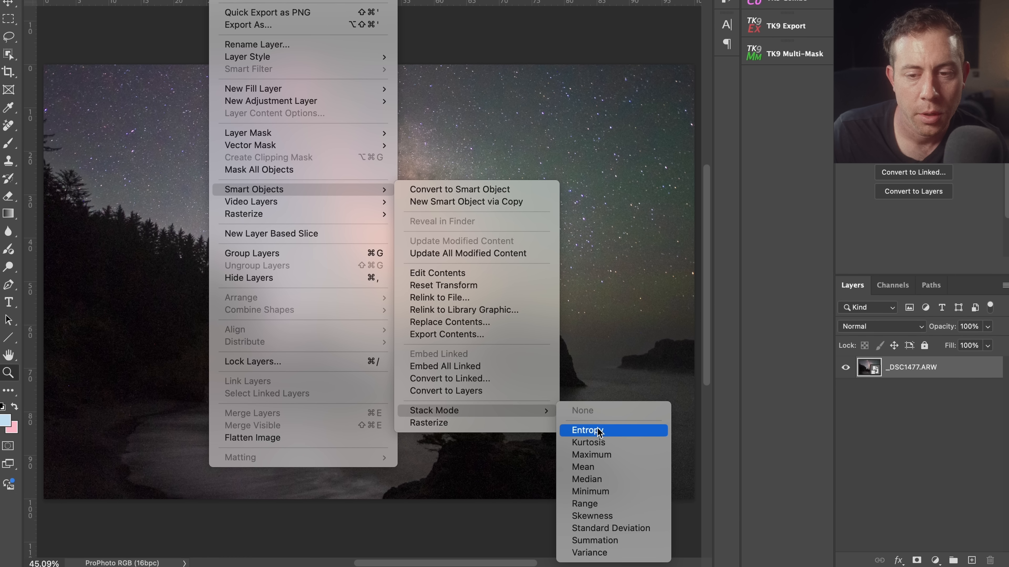
left_click(614, 481)
key("super+1")
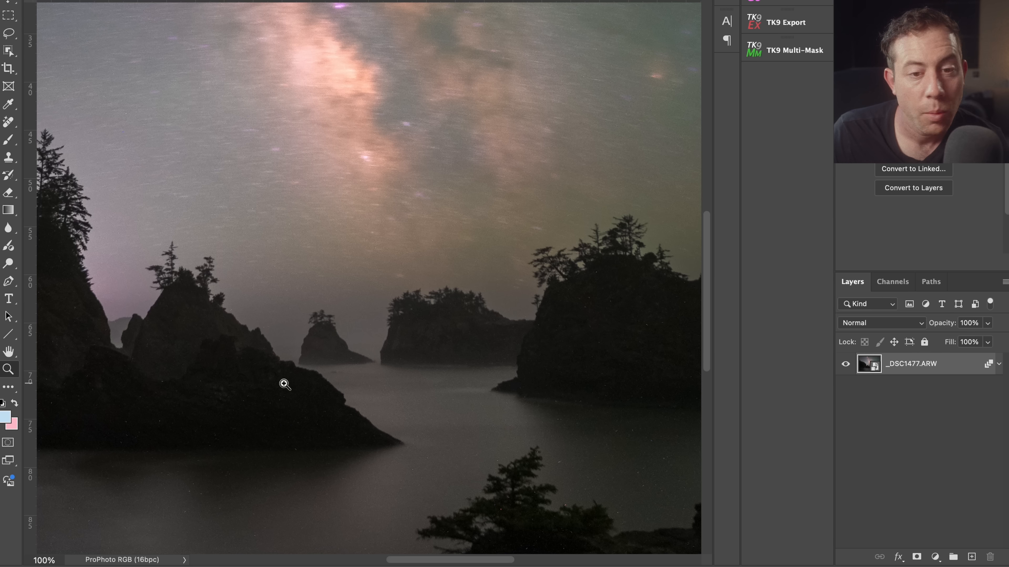
left_click_drag(345, 401, 241, 412)
right_click(319, 330)
left_click(322, 336)
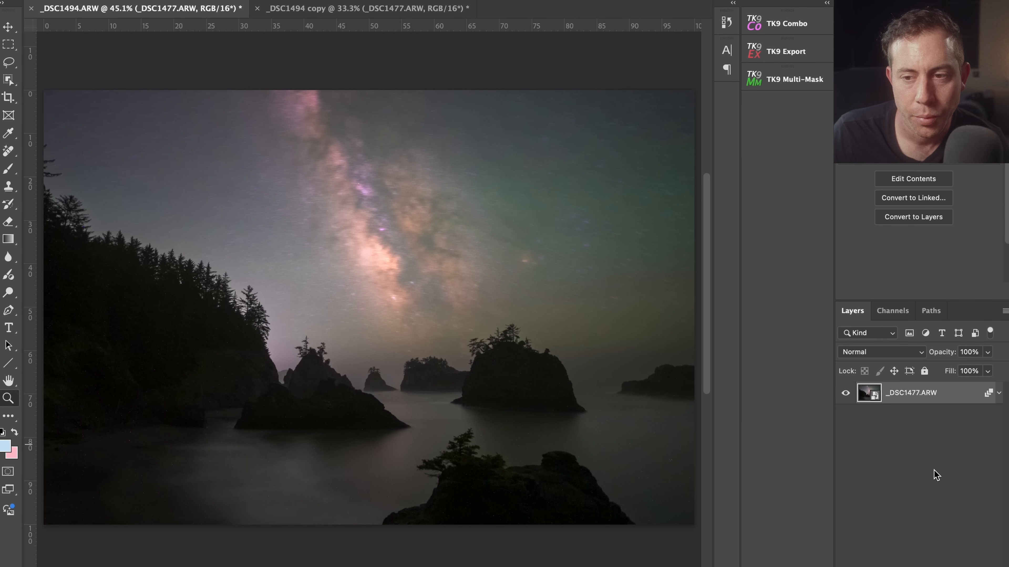
- Select the sky, add a layer mask to the median smart object from it, and invert the mask to keep only the foreground
left_click(305, 11)
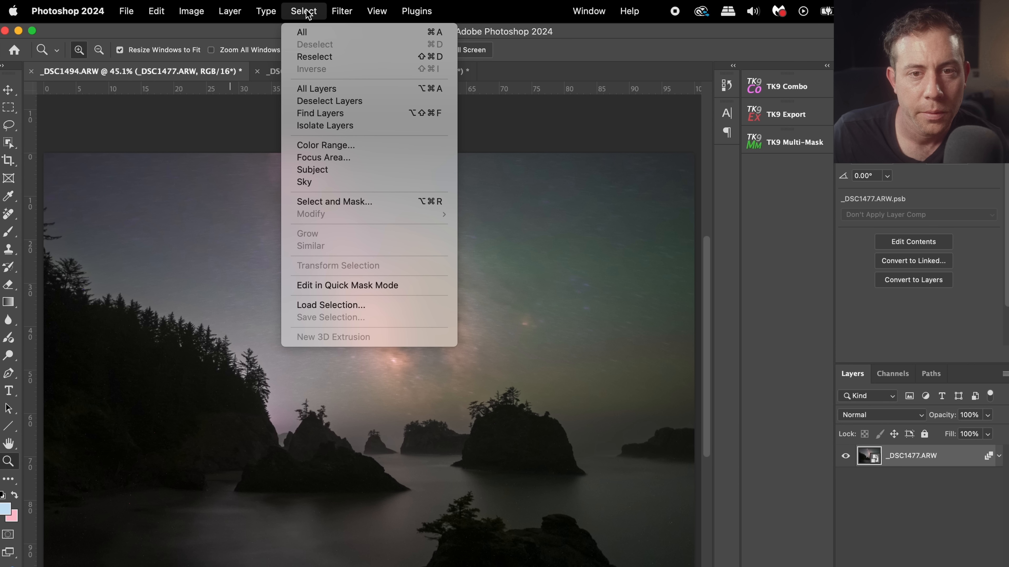
left_click(327, 181)
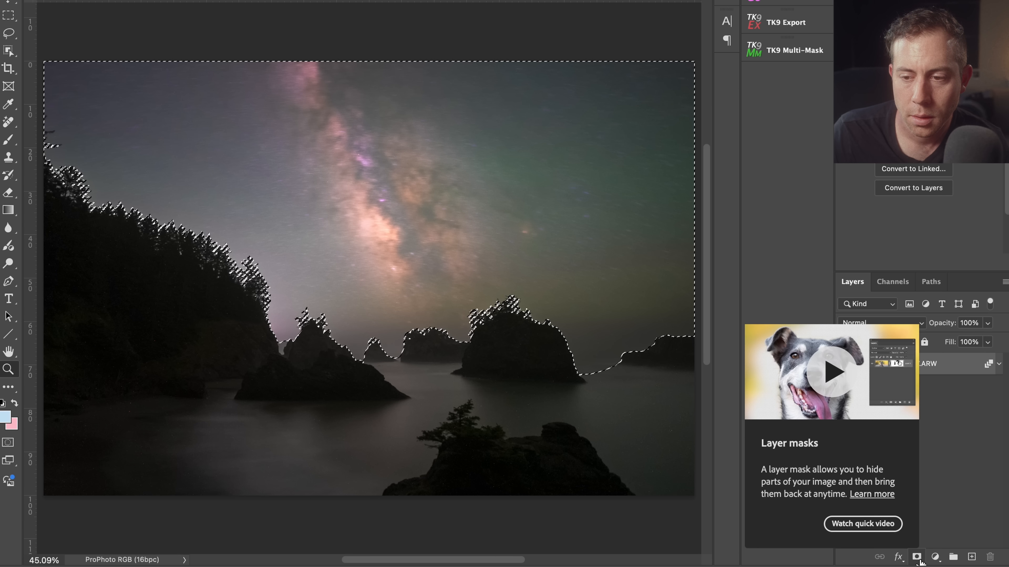
left_click(919, 560)
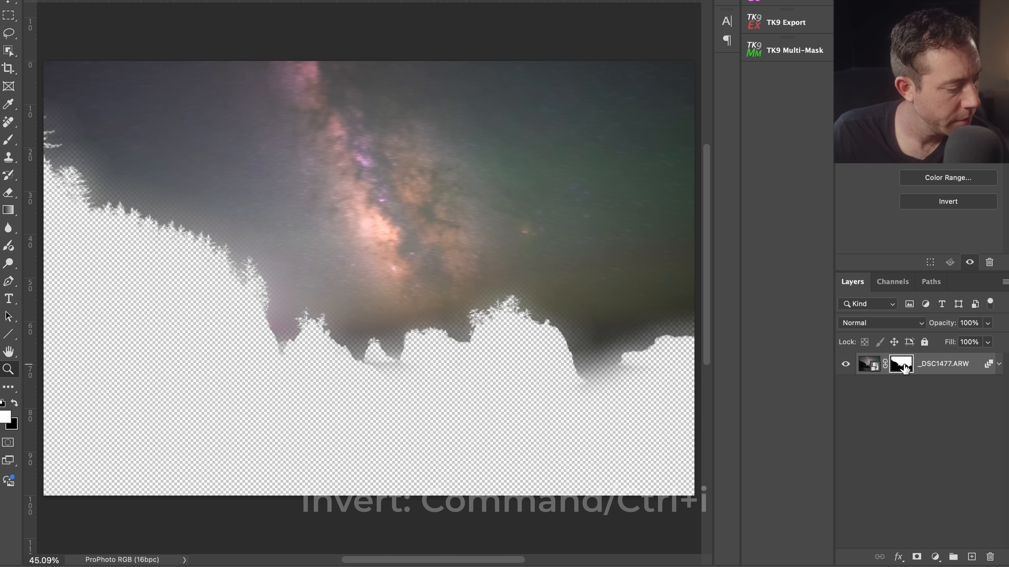
key("super+i")
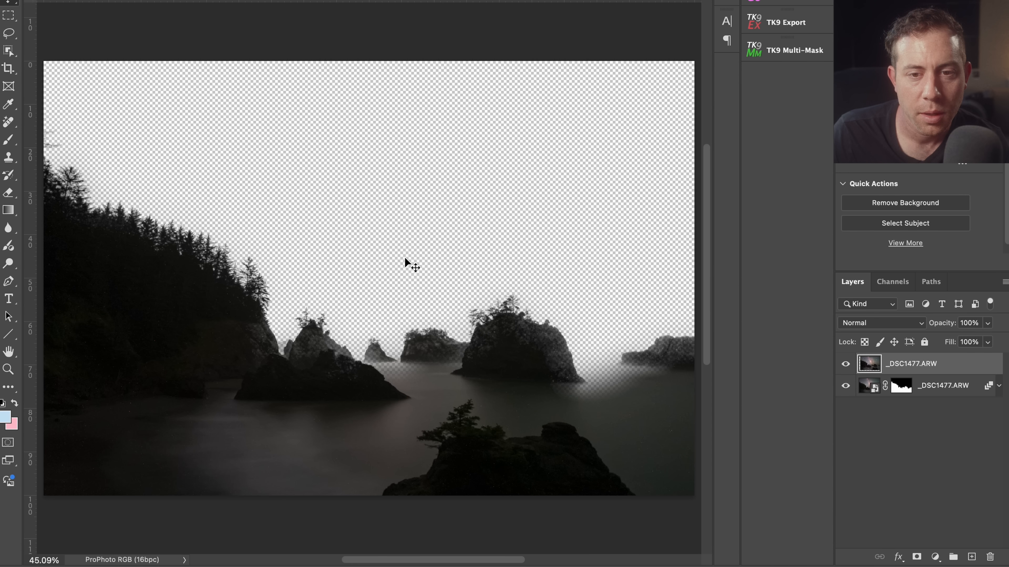
- Bring the single _DSC1477.ARW frame into the document, place it beneath the masked smart object, and toggle its visibility to check the sky
left_click_drag(405, 256, 342, 227)
left_click_drag(941, 366, 952, 406)
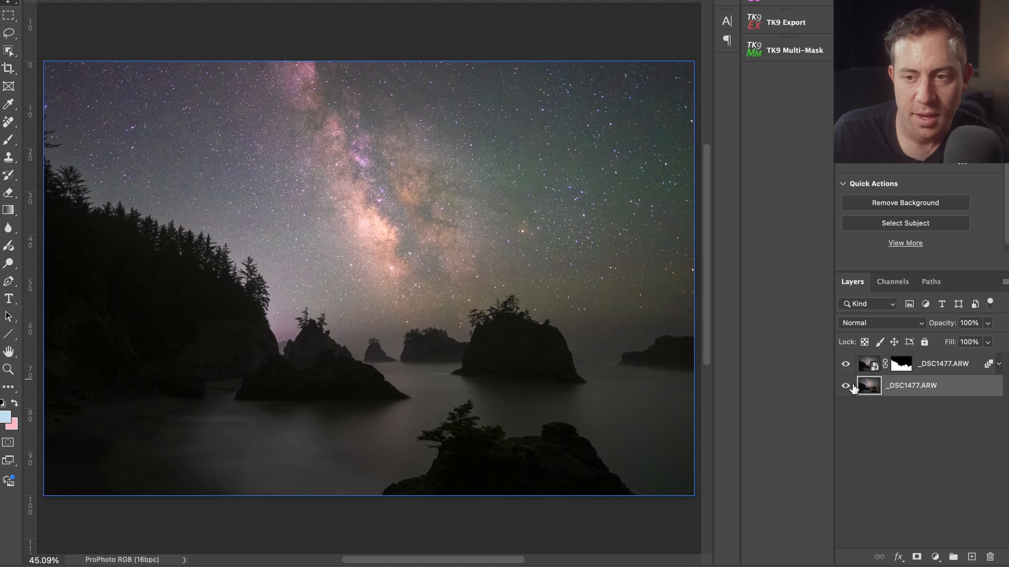
left_click(845, 387)
left_click(845, 386)
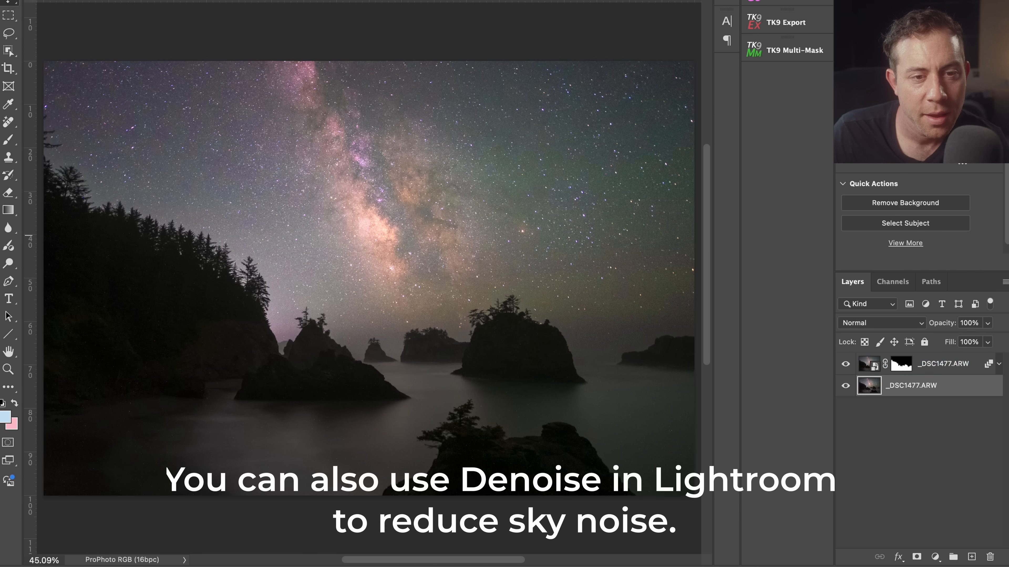